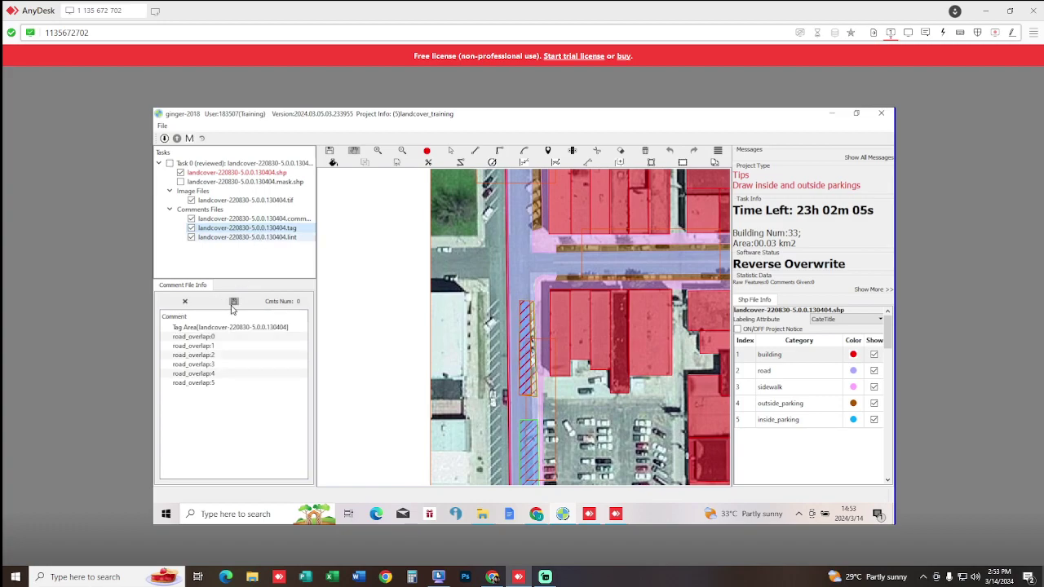
- Review the road_overlap:0 to road_overlap:3 tags on the map and delete the road_overlap:3 tag
{"action": "left_click", "coordinate": [194, 337]}
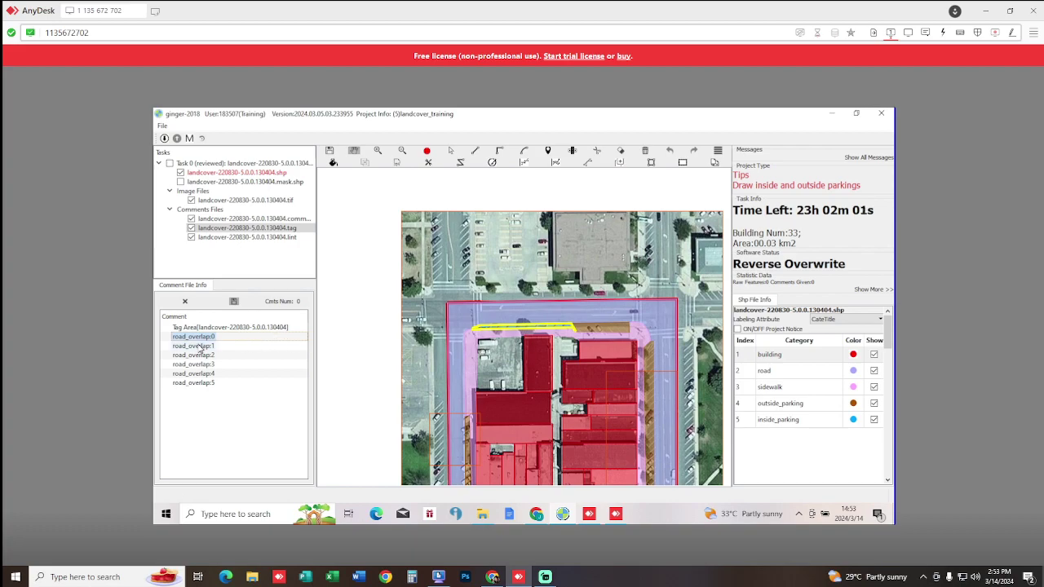
{"action": "left_click", "coordinate": [201, 349]}
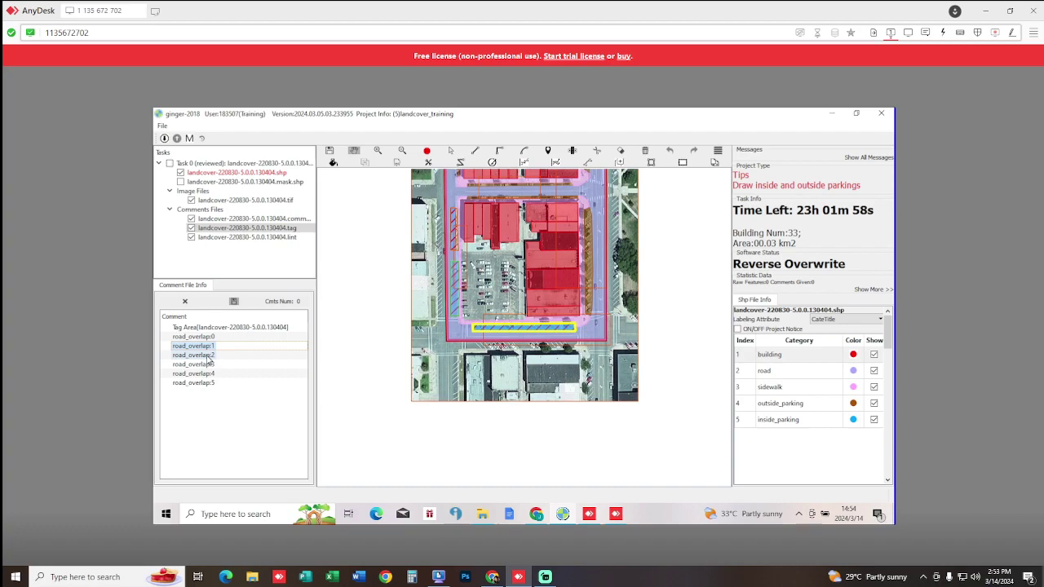
{"action": "left_click", "coordinate": [209, 357]}
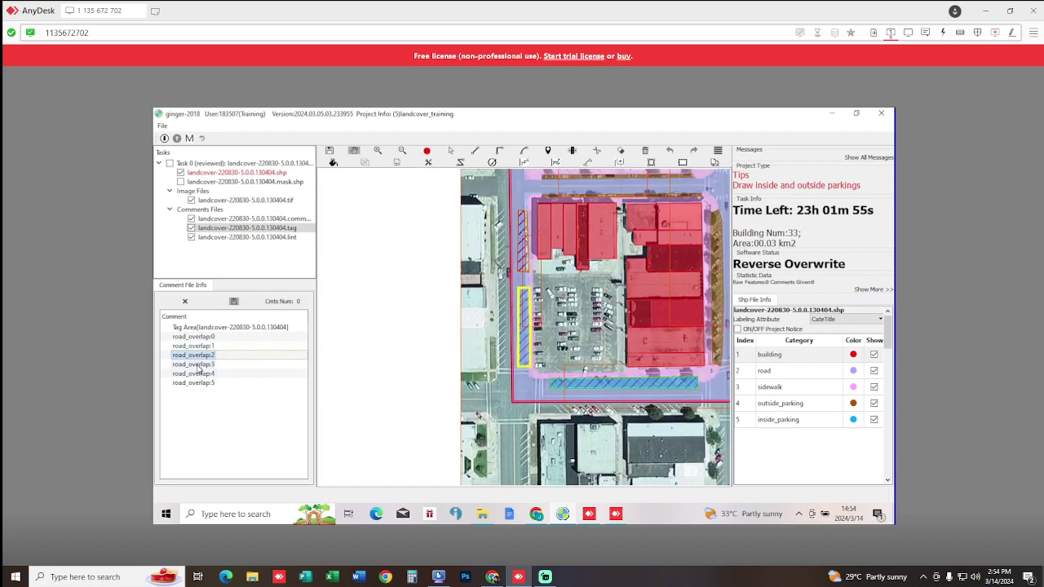
{"action": "left_click", "coordinate": [197, 364]}
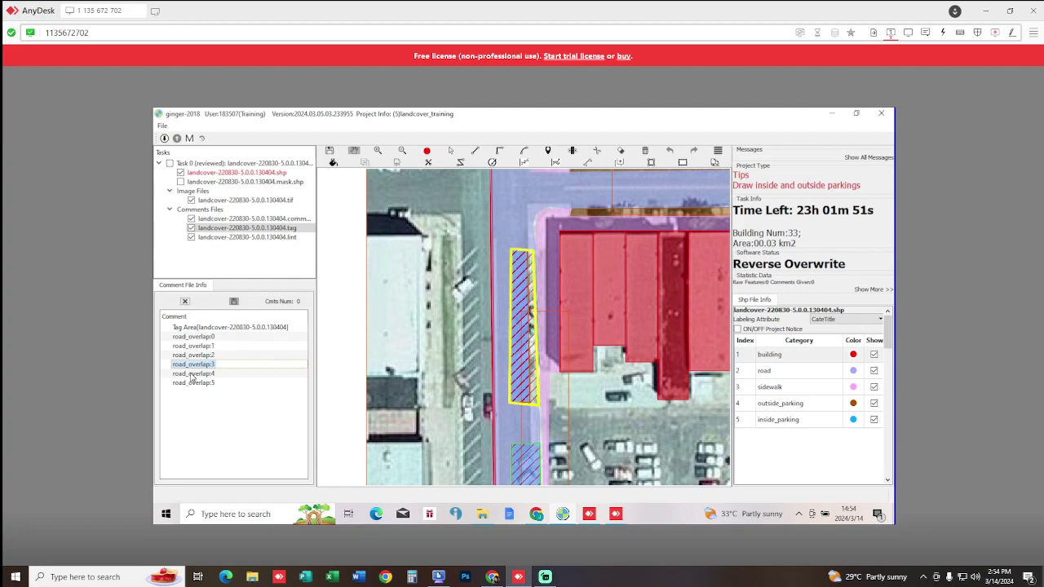
{"action": "left_click", "coordinate": [185, 304]}
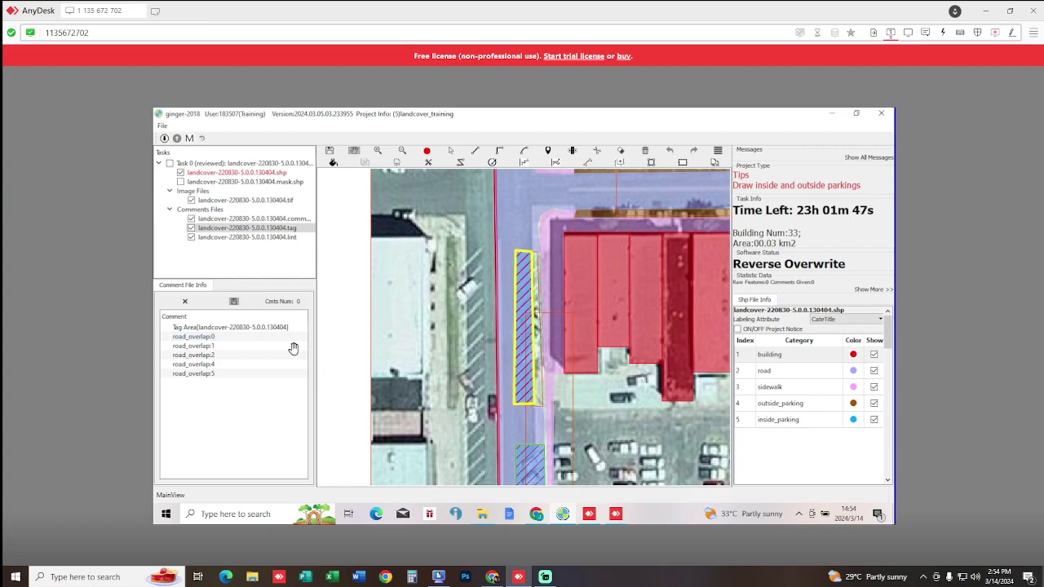
- Compare the road_overlap:2 and road_overlap:4 tags, then delete the road_overlap:4 tag
{"action": "left_click", "coordinate": [187, 356]}
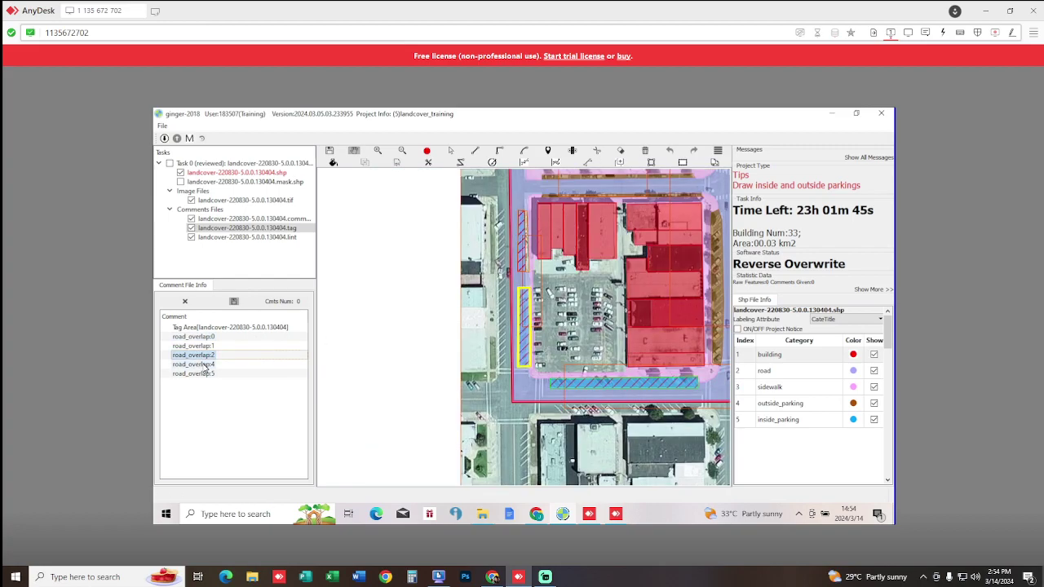
{"action": "left_click", "coordinate": [204, 366]}
{"action": "left_click", "coordinate": [205, 357]}
{"action": "left_click", "coordinate": [205, 365]}
{"action": "left_click", "coordinate": [185, 302]}
- Compare the road_overlap:2 and road_overlap:5 tags, then delete the road_overlap:5 tag
{"action": "left_click", "coordinate": [195, 366]}
{"action": "left_click", "coordinate": [204, 355]}
{"action": "left_click", "coordinate": [204, 366]}
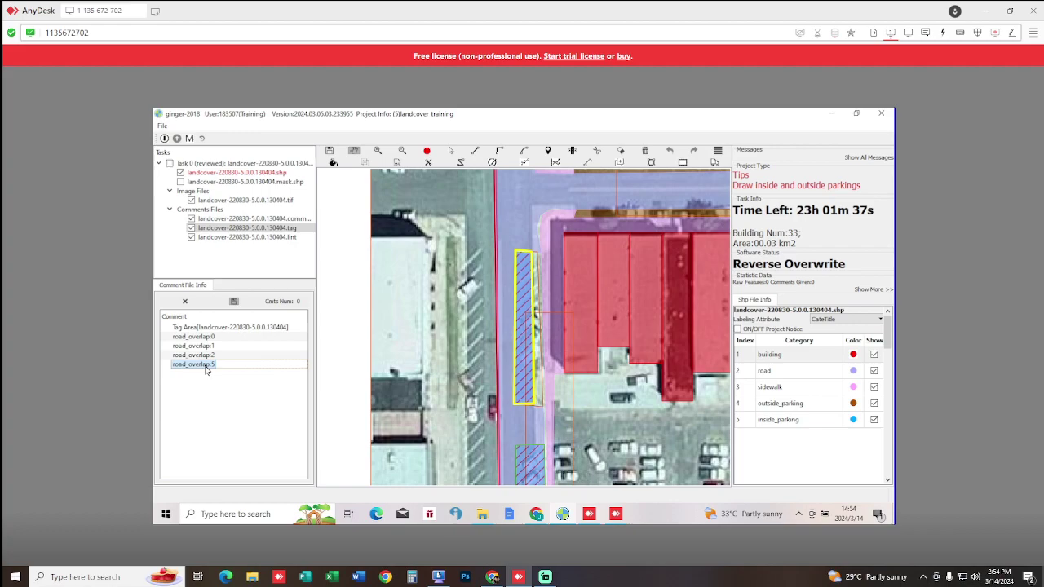
{"action": "left_click", "coordinate": [185, 302]}
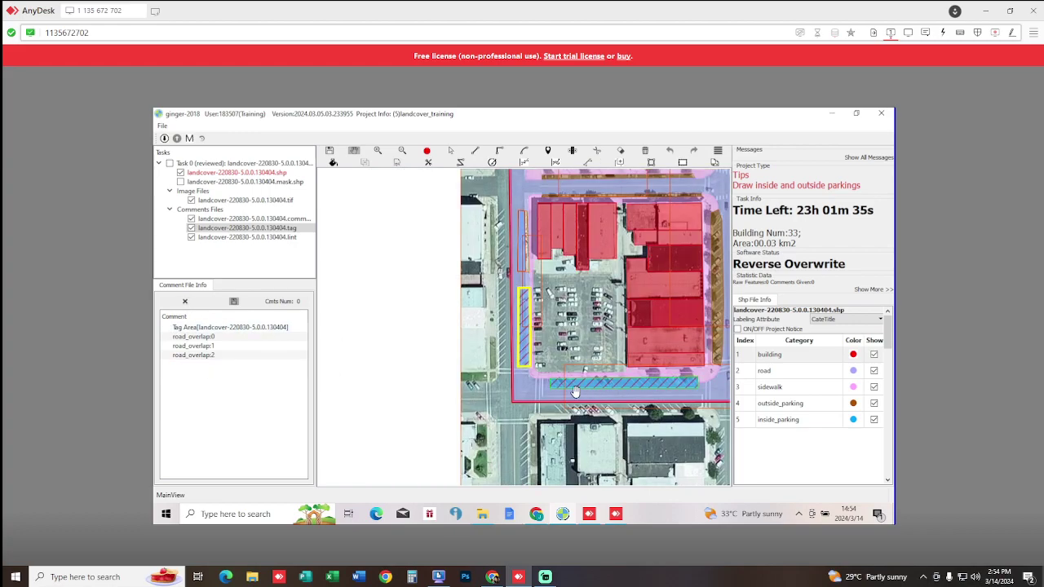
- Save the edits to run the topology check and locate the footprint_overlap result for ID<0>, <2>
{"action": "scroll", "coordinate": [532, 387], "scroll_direction": "up", "scroll_amount": 3}
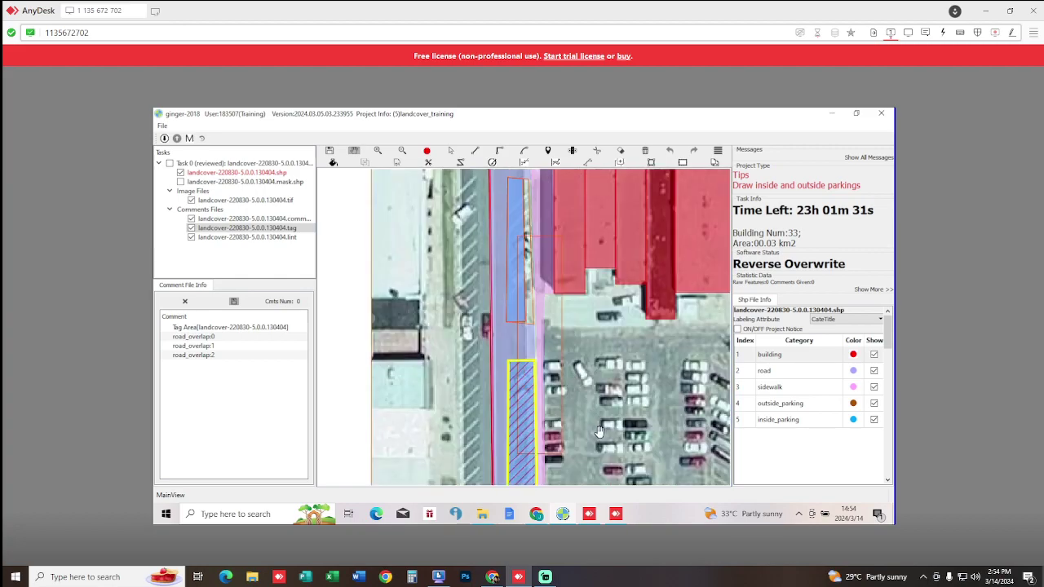
{"action": "key", "text": "ctrl+s"}
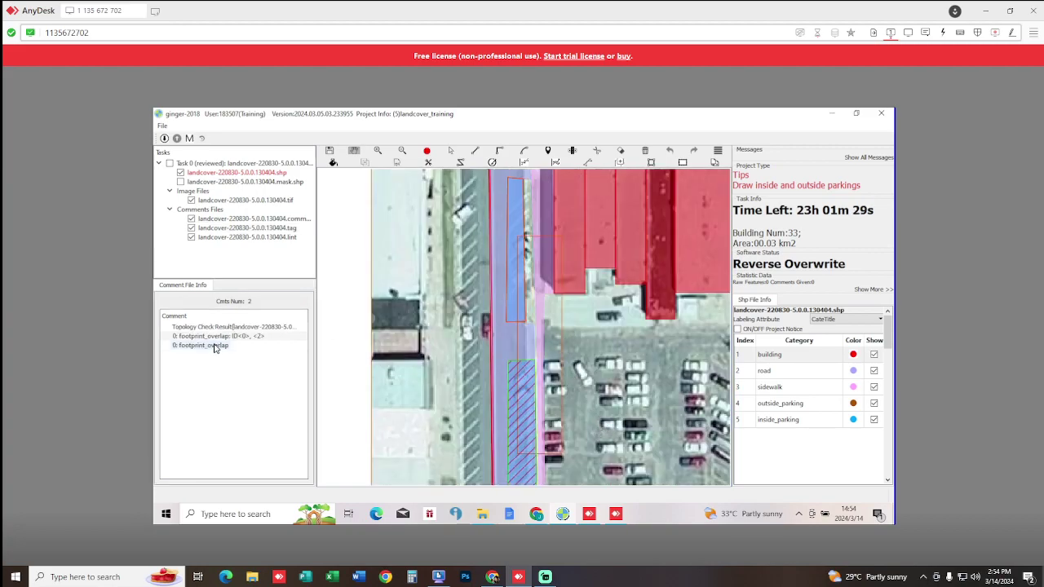
{"action": "left_click", "coordinate": [238, 339]}
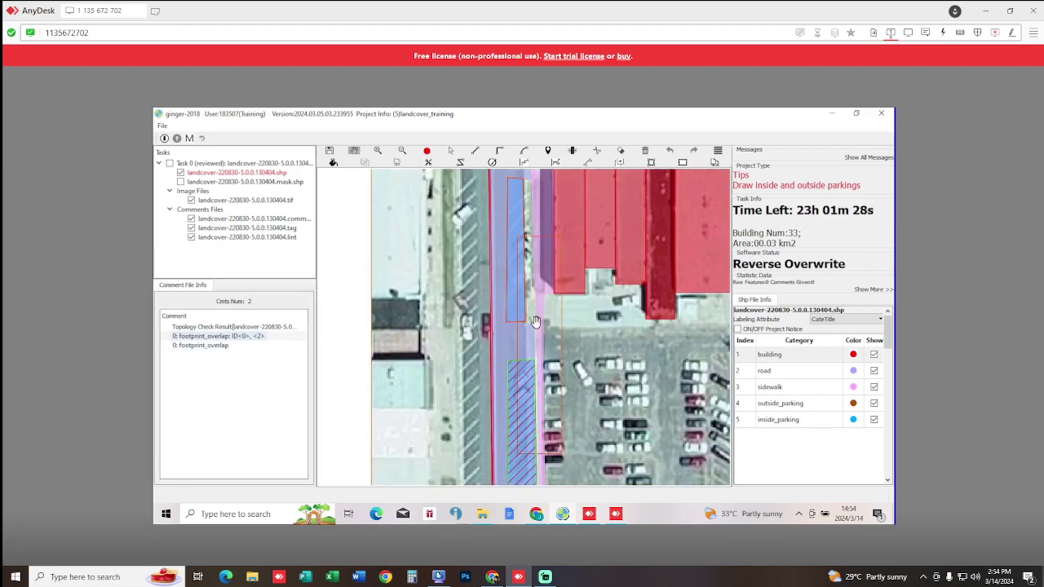
- Delete the overlapping inside_parking polygons and the road polygon beneath them in the highlighted parking strip
{"action": "left_click", "coordinate": [532, 328]}
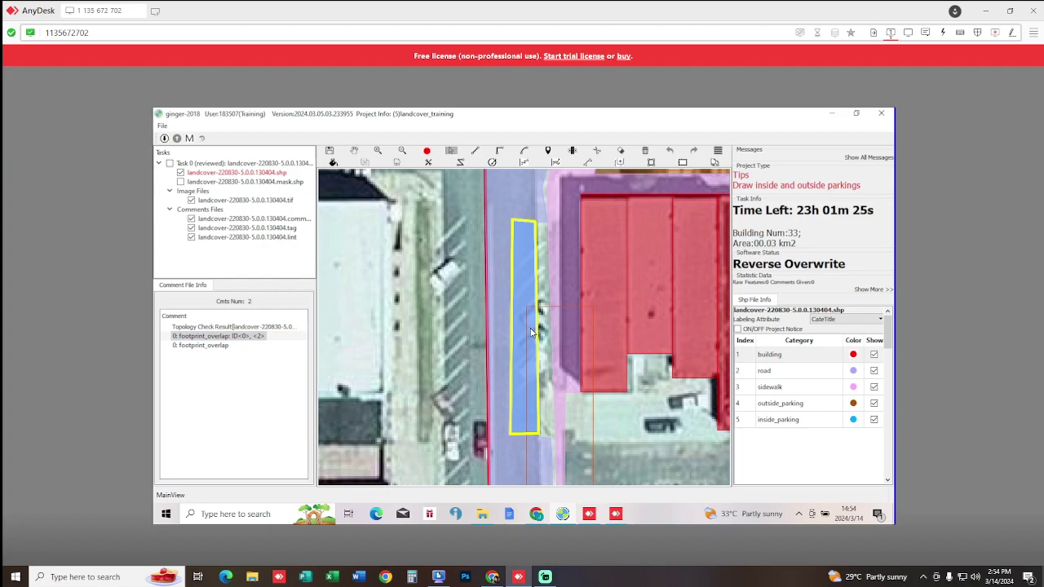
{"action": "key", "text": "Delete"}
{"action": "left_click", "coordinate": [531, 327]}
{"action": "key", "text": "Delete"}
{"action": "key", "text": "f"}
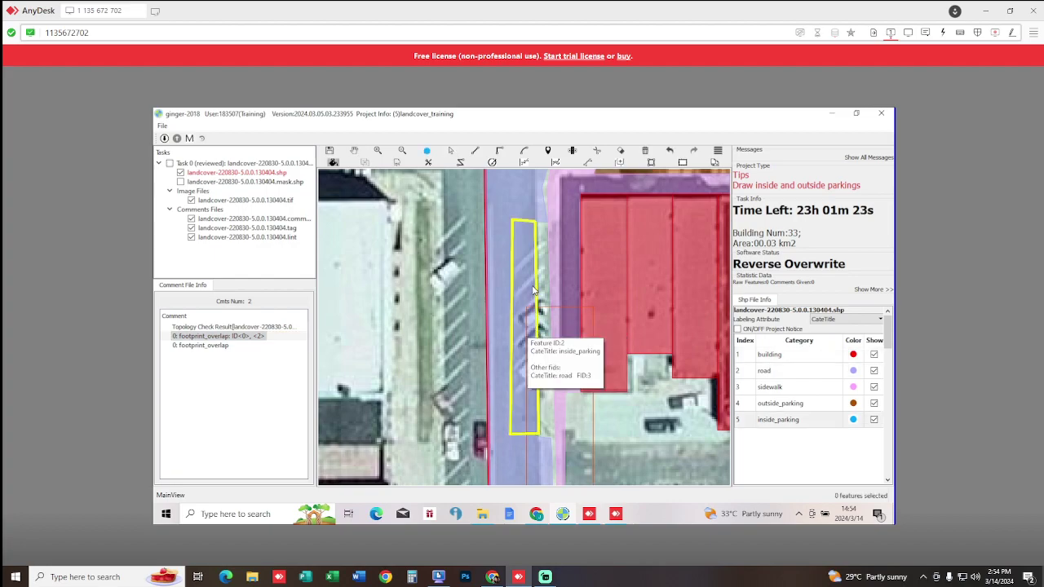
{"action": "left_click", "coordinate": [531, 292]}
{"action": "key", "text": "Delete"}
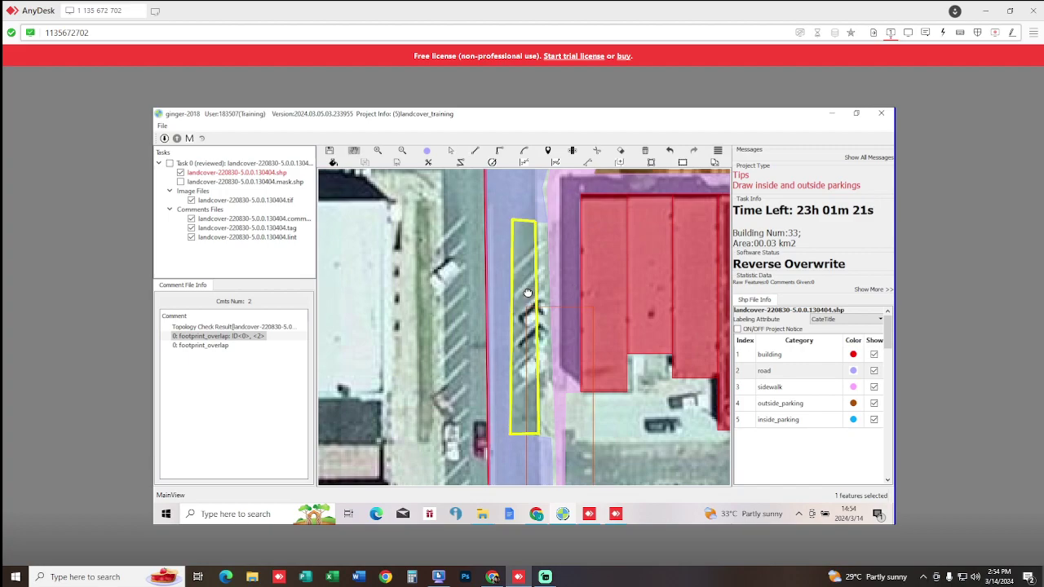
- Try to fill the emptied parking strip with the road category
{"action": "left_click_drag", "start_coordinate": [538, 283], "coordinate": [532, 290]}
{"action": "key", "text": "f"}
{"action": "left_click", "coordinate": [524, 287]}
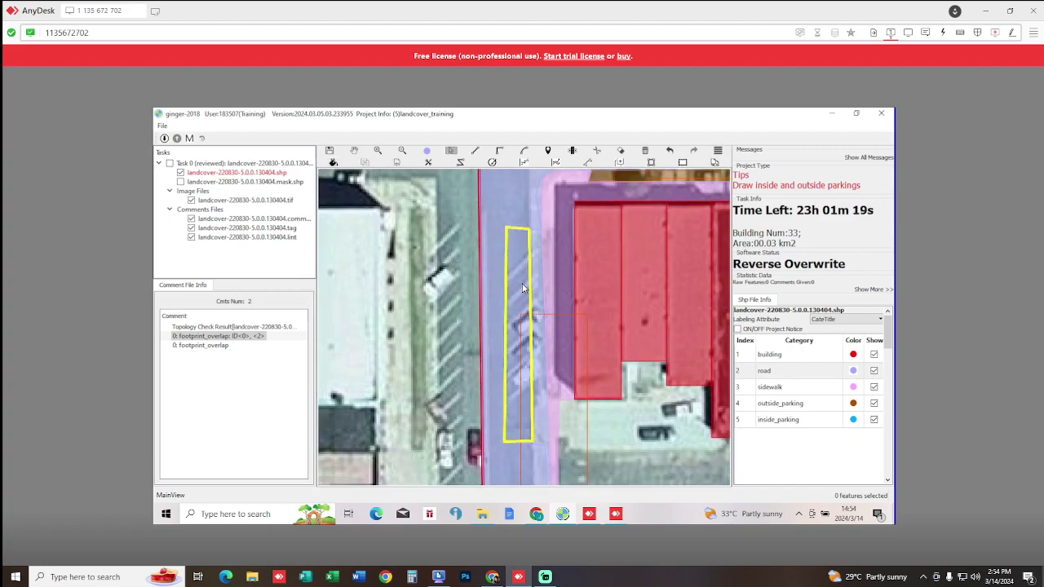
{"action": "key", "text": "Delete"}
- Fill the empty strip between the road and the sidewalk with the road category and merge it with the surrounding road
{"action": "left_click_drag", "start_coordinate": [569, 221], "coordinate": [518, 240]}
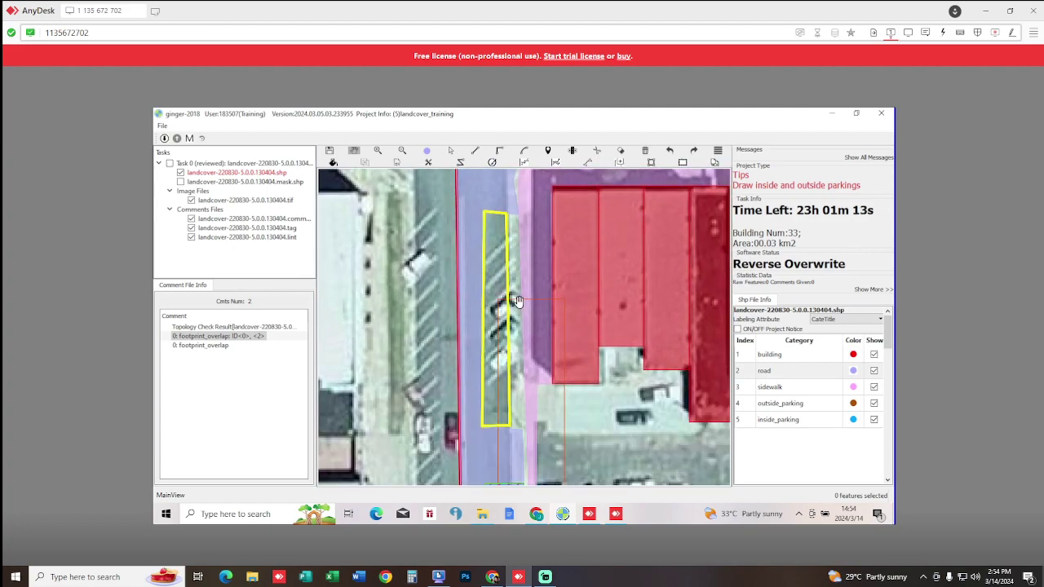
{"action": "left_click_drag", "start_coordinate": [519, 303], "coordinate": [518, 223]}
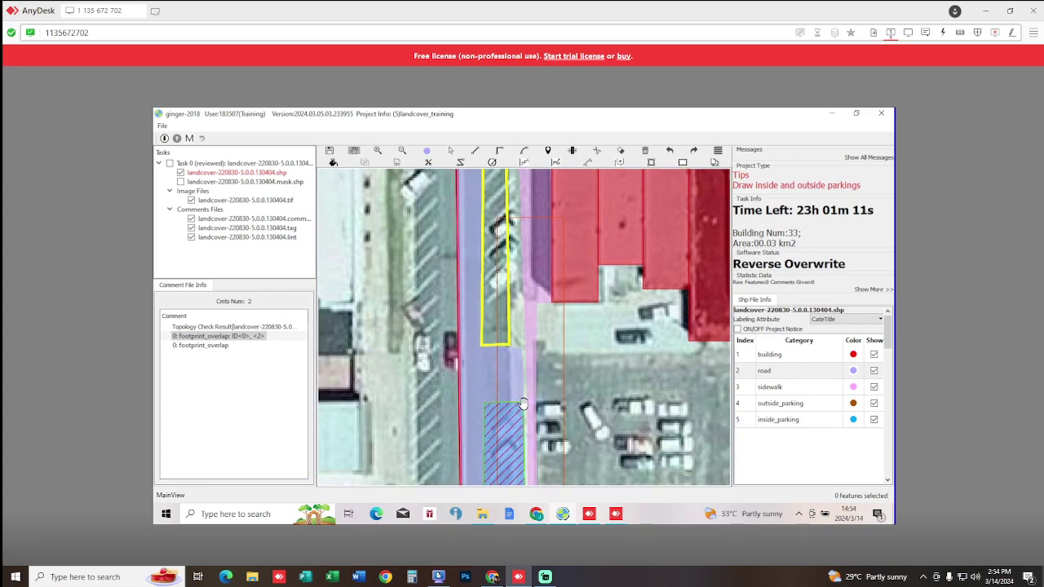
{"action": "left_click_drag", "start_coordinate": [524, 326], "coordinate": [531, 192]}
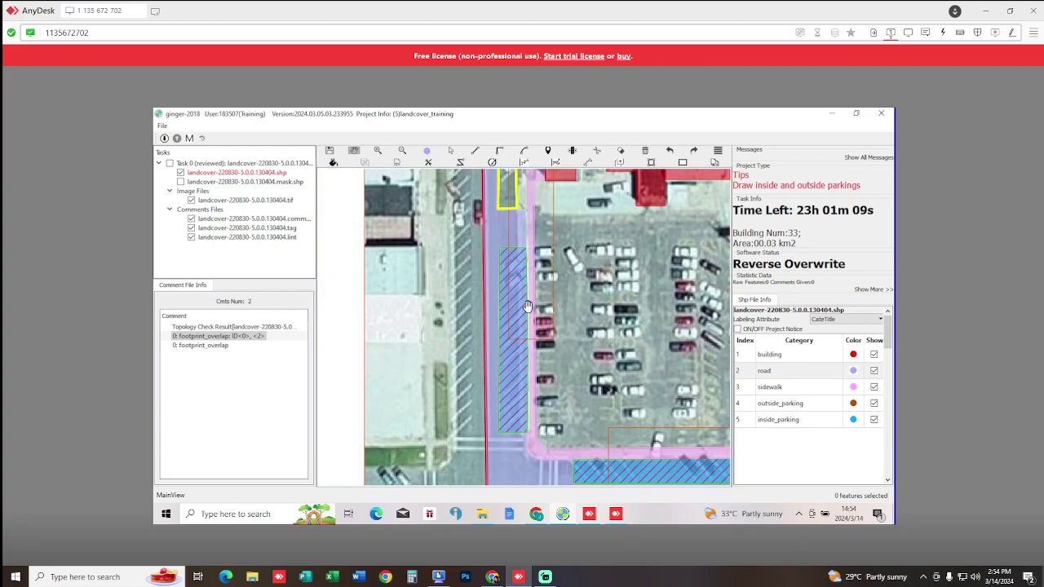
{"action": "scroll", "coordinate": [519, 377], "scroll_direction": "up", "scroll_amount": 2}
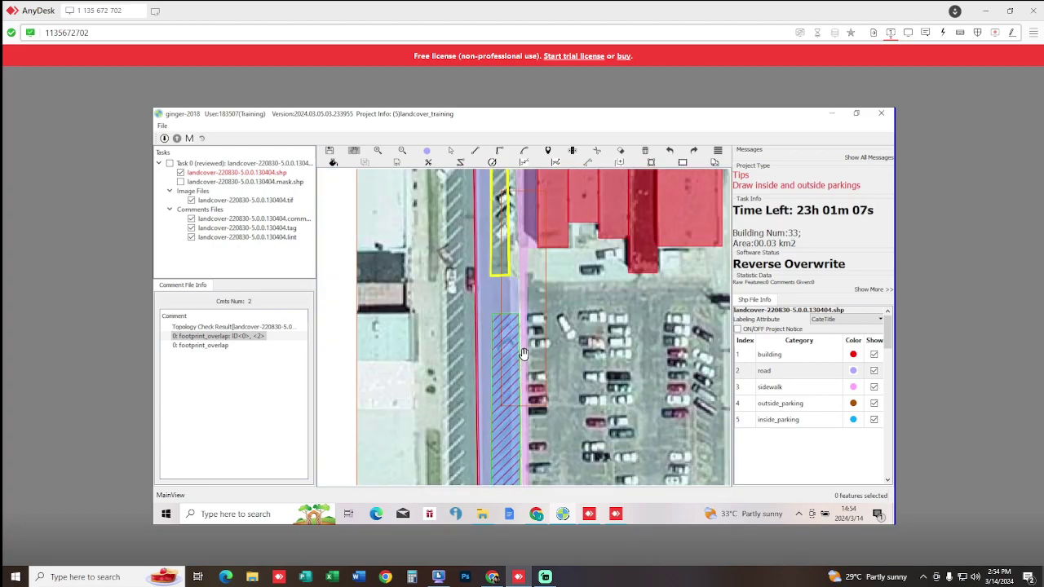
{"action": "scroll", "coordinate": [516, 363], "scroll_direction": "up", "scroll_amount": 4}
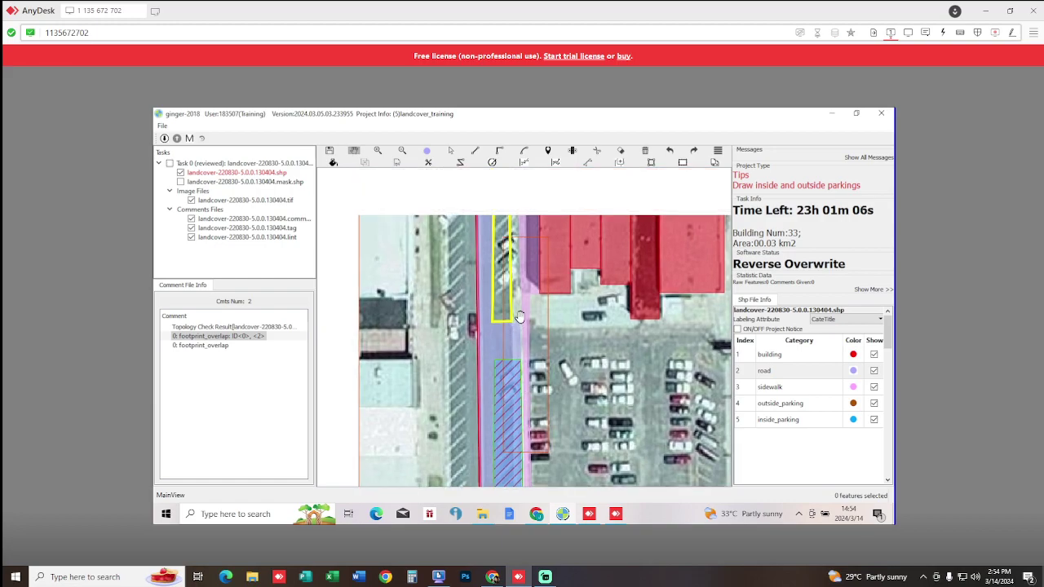
{"action": "scroll", "coordinate": [524, 342], "scroll_direction": "up", "scroll_amount": 3}
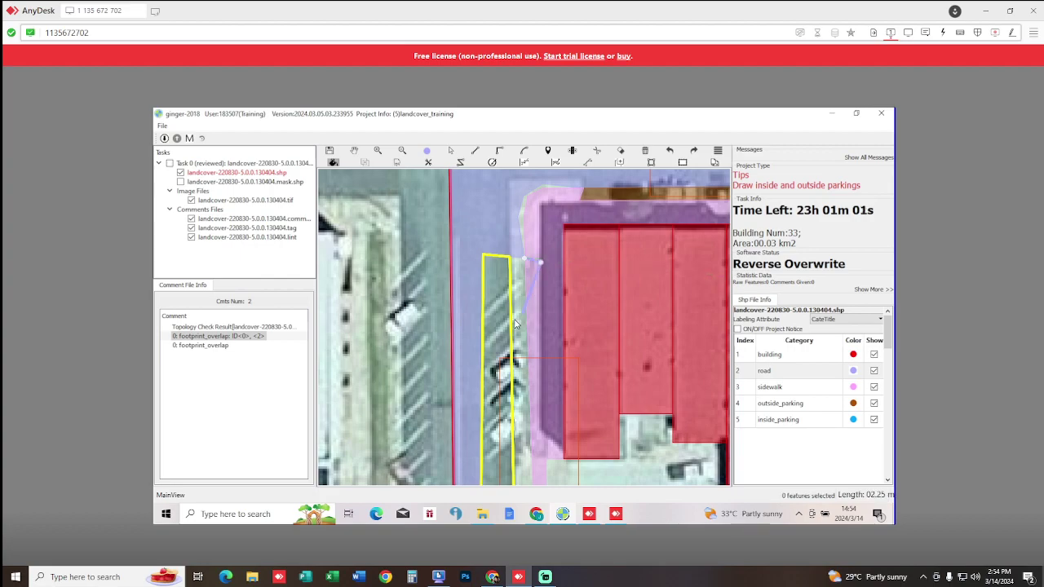
{"action": "scroll", "coordinate": [515, 329], "scroll_direction": "down", "scroll_amount": 2}
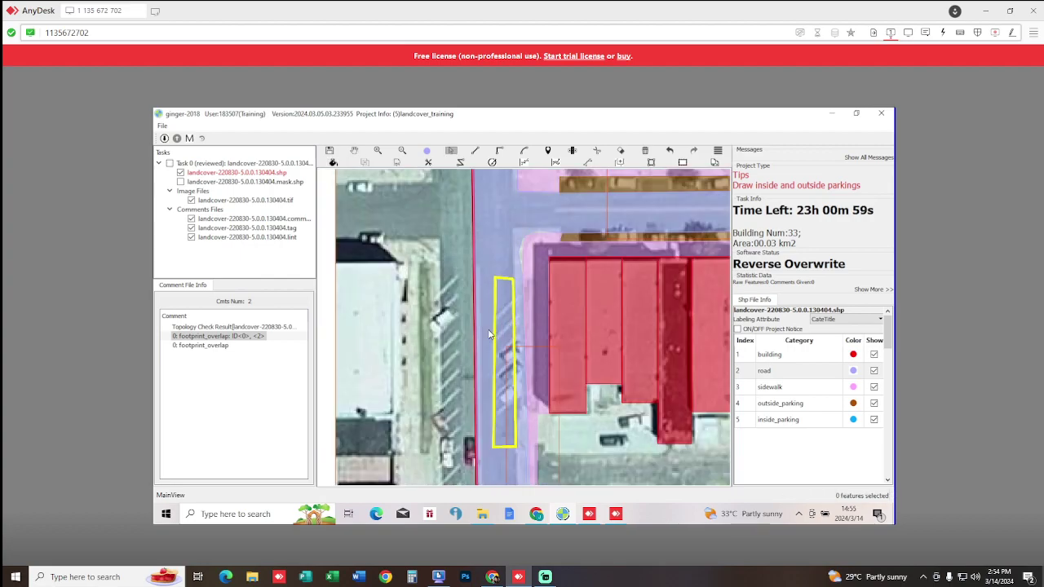
{"action": "left_click", "coordinate": [502, 336]}
{"action": "scroll", "coordinate": [504, 232], "scroll_direction": "down", "scroll_amount": 6}
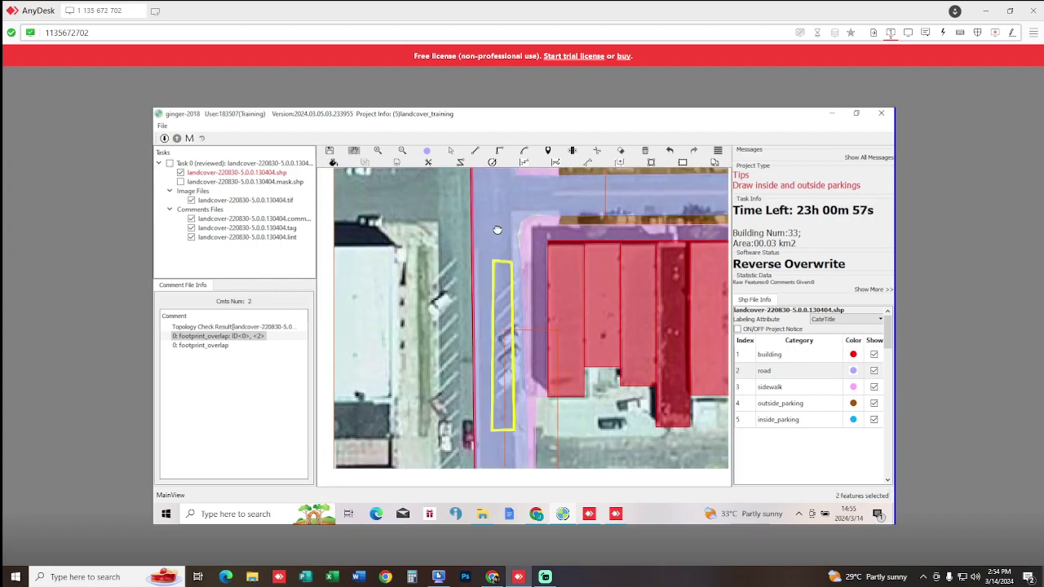
{"action": "scroll", "coordinate": [504, 229], "scroll_direction": "down", "scroll_amount": 1}
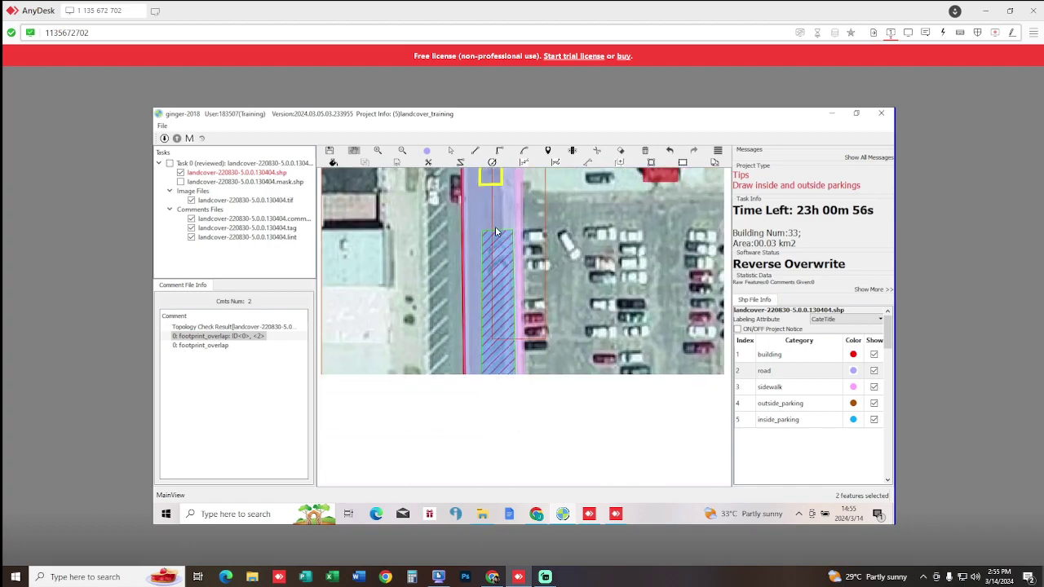
- Inspect the road and inside_parking polygons around the hatched strip beside the parking lot
{"action": "left_click", "coordinate": [493, 223]}
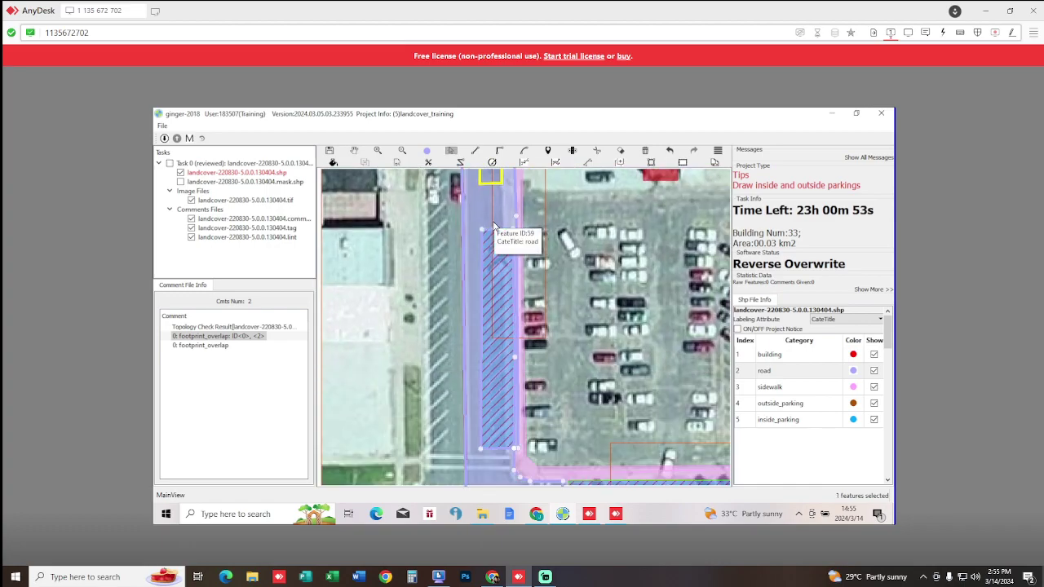
{"action": "left_click", "coordinate": [501, 362]}
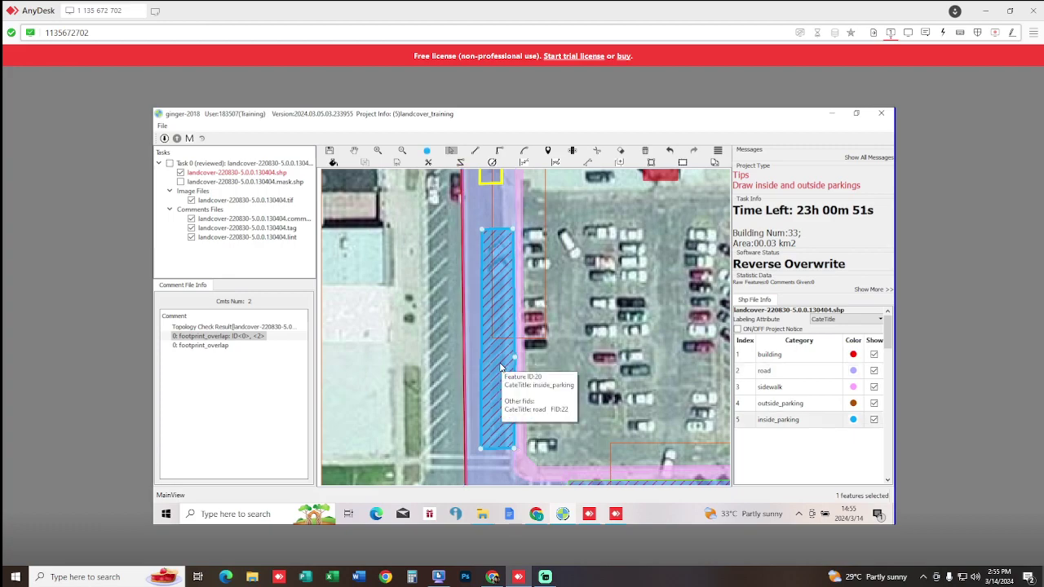
{"action": "left_click", "coordinate": [501, 368]}
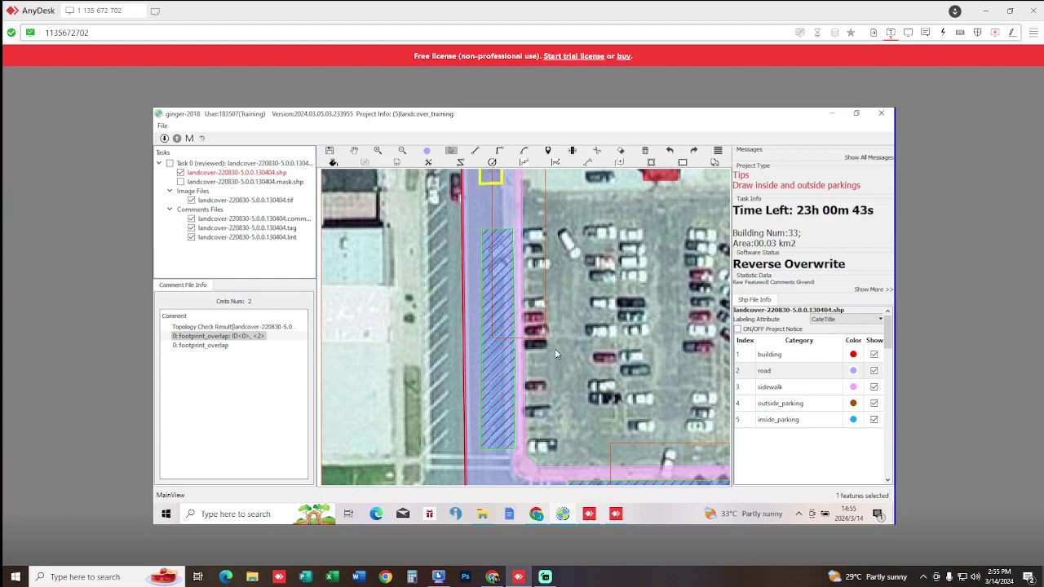
- Fill the sliver gap at the rounded sidewalk corner with the road category and merge it into the adjoining road
{"action": "scroll", "coordinate": [565, 432], "scroll_direction": "up", "scroll_amount": 5}
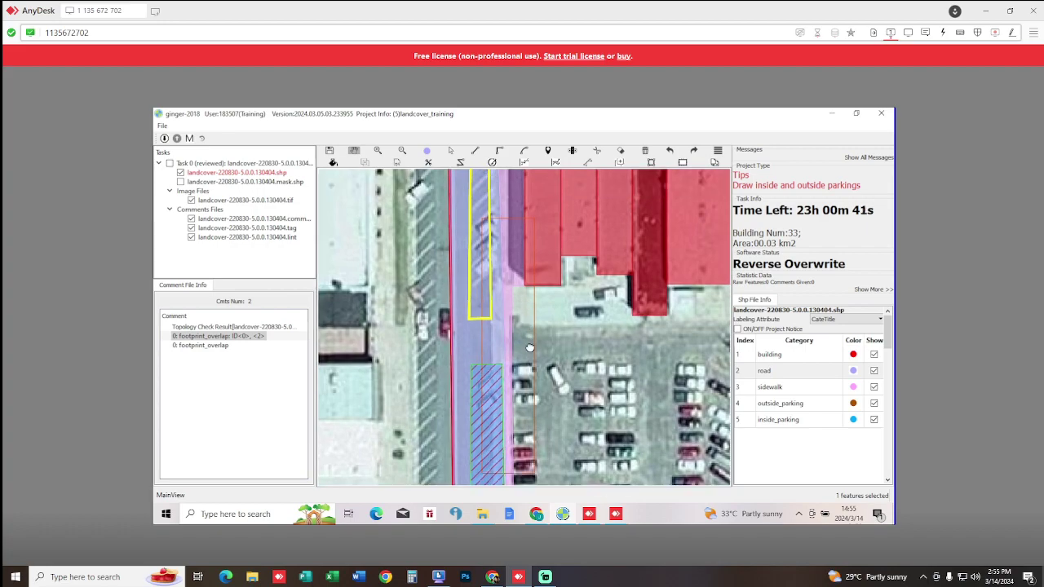
{"action": "scroll", "coordinate": [530, 424], "scroll_direction": "up", "scroll_amount": 4}
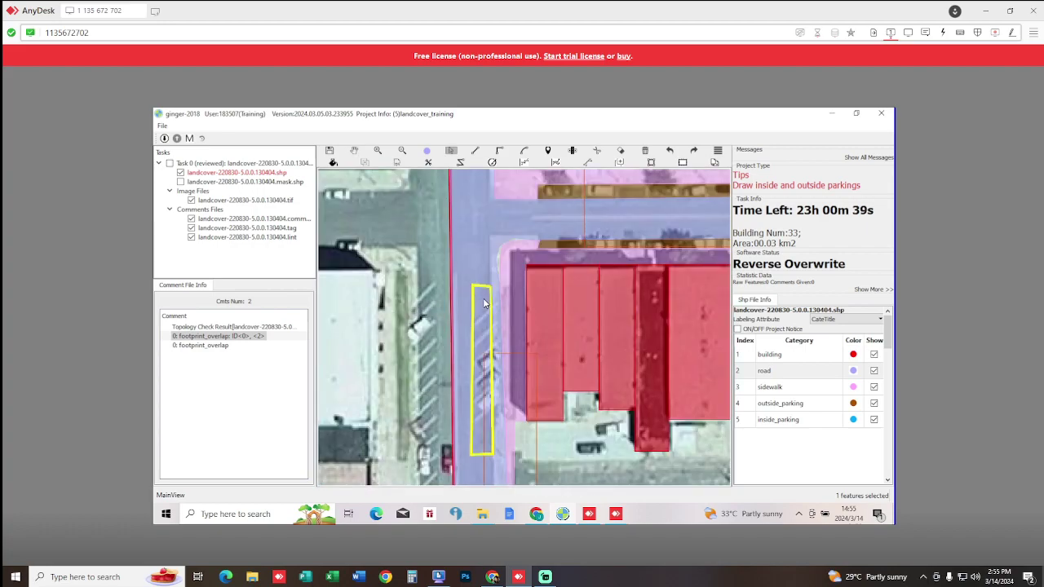
{"action": "scroll", "coordinate": [530, 237], "scroll_direction": "up", "scroll_amount": 1}
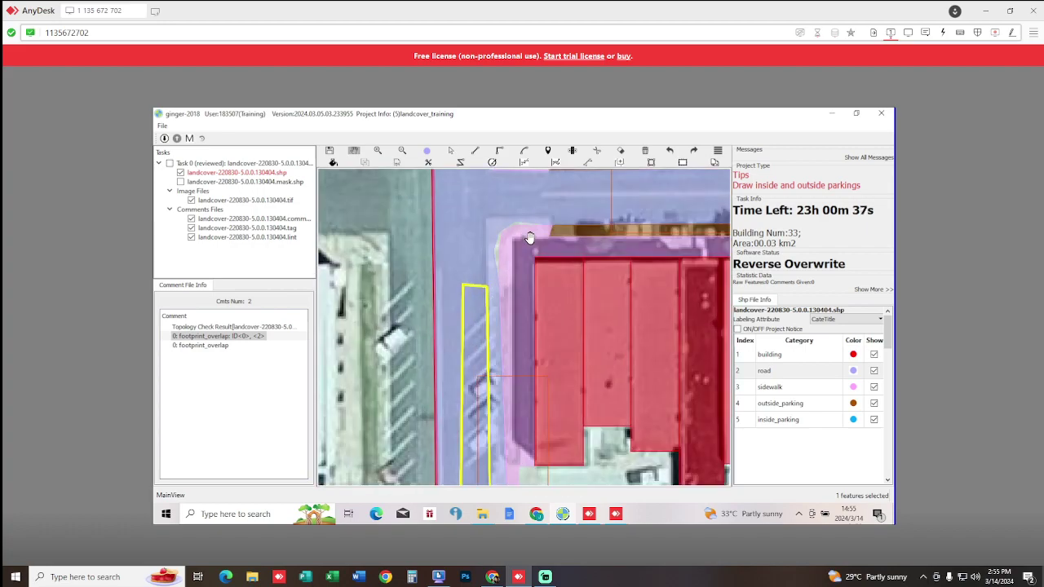
{"action": "scroll", "coordinate": [530, 238], "scroll_direction": "up", "scroll_amount": 2}
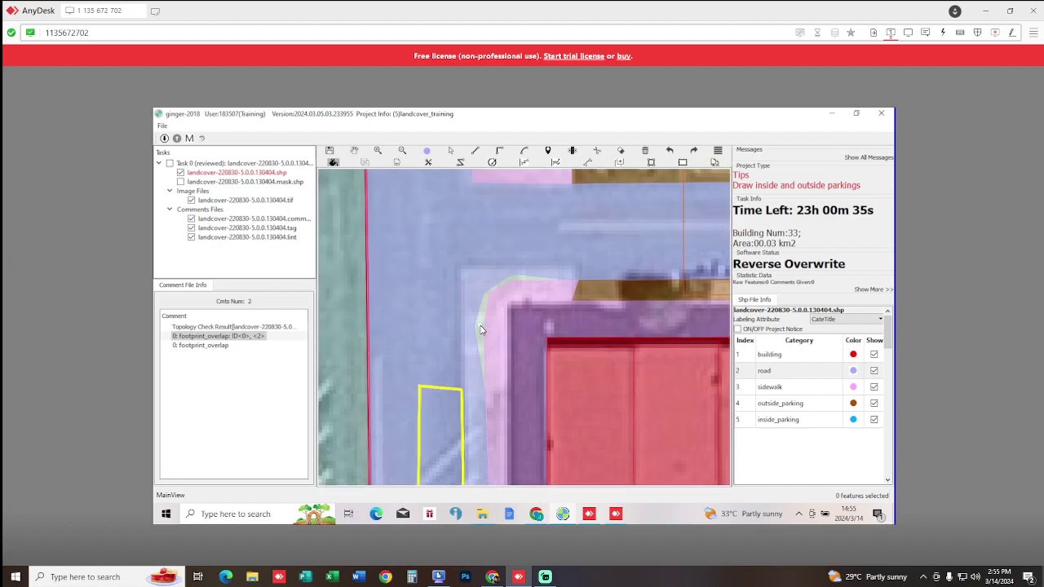
{"action": "left_click", "coordinate": [481, 330]}
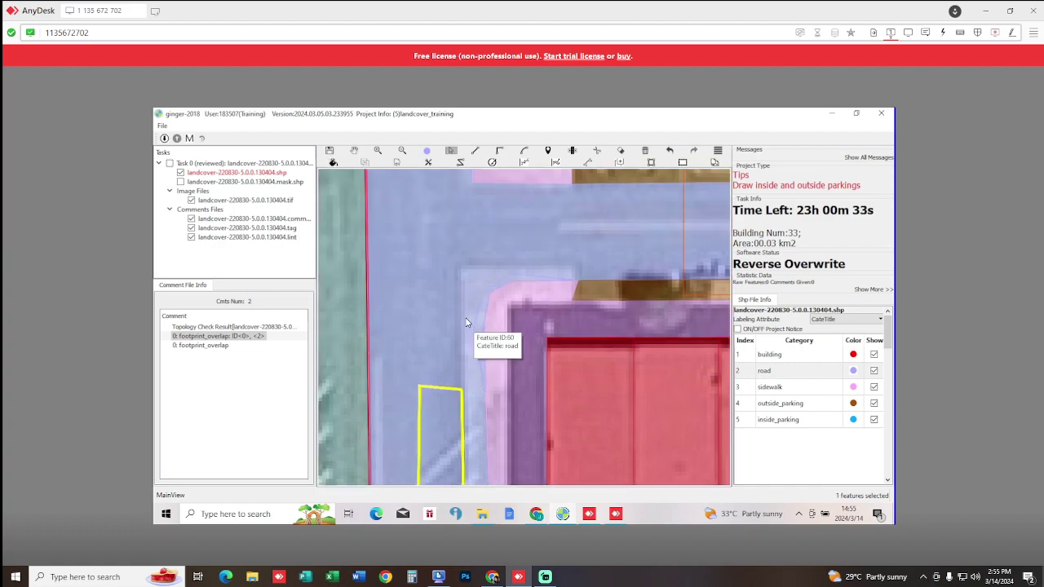
{"action": "left_click", "coordinate": [492, 352]}
{"action": "left_click_drag", "start_coordinate": [499, 394], "coordinate": [507, 235]}
{"action": "left_click_drag", "start_coordinate": [511, 333], "coordinate": [510, 305]}
{"action": "scroll", "coordinate": [509, 304], "scroll_direction": "down", "scroll_amount": 2}
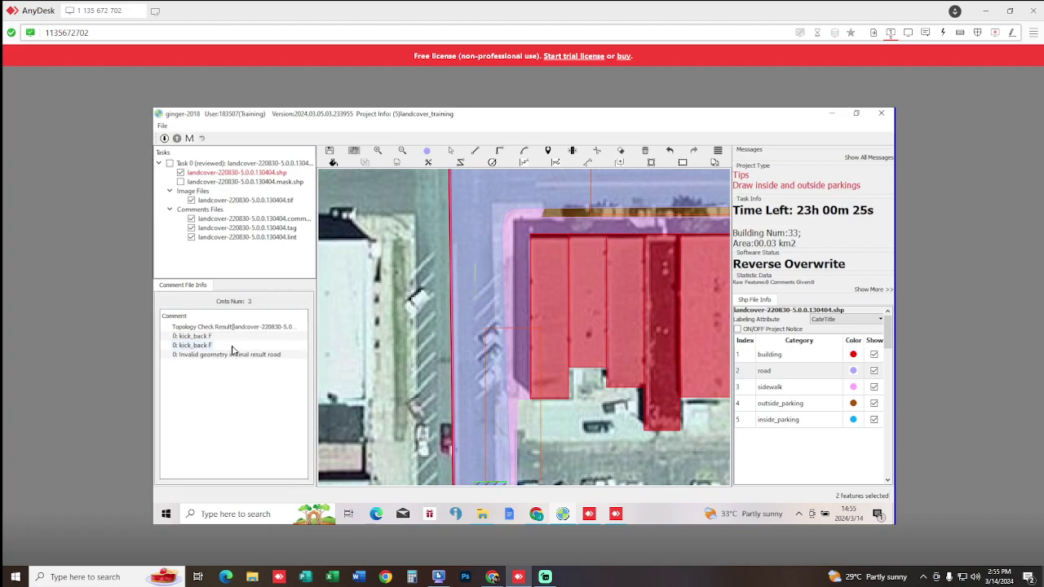
- Review the kick_back comment and the road_overlap tags, and delete the road_overlap:2 tag marking the strip beside the parking lot
{"action": "left_click", "coordinate": [206, 340]}
{"action": "scroll", "coordinate": [508, 344], "scroll_direction": "down", "scroll_amount": 5}
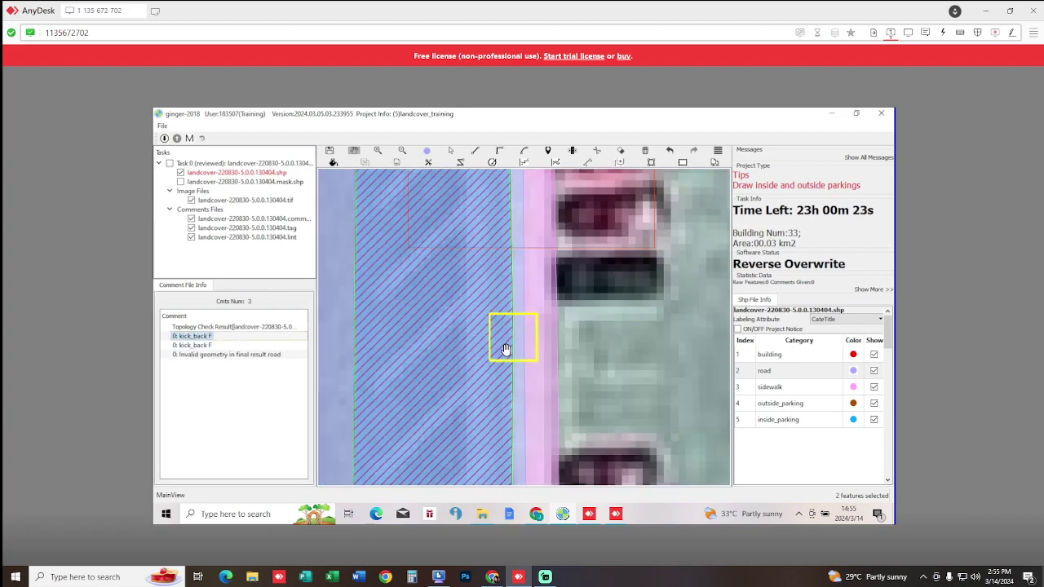
{"action": "left_click", "coordinate": [242, 228]}
{"action": "left_click", "coordinate": [211, 336]}
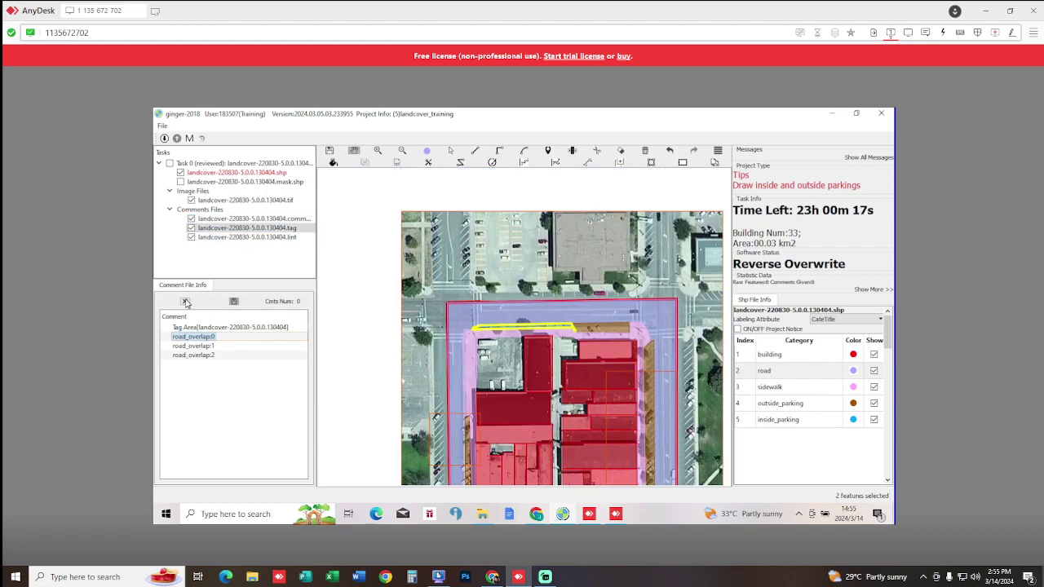
{"action": "left_click", "coordinate": [194, 346]}
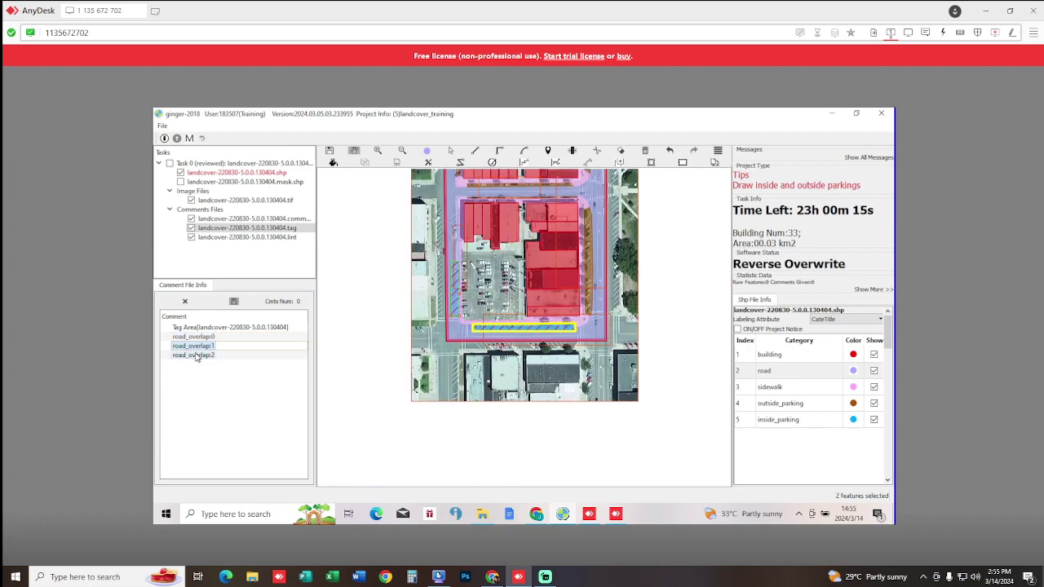
{"action": "left_click", "coordinate": [196, 356]}
{"action": "left_click", "coordinate": [185, 302]}
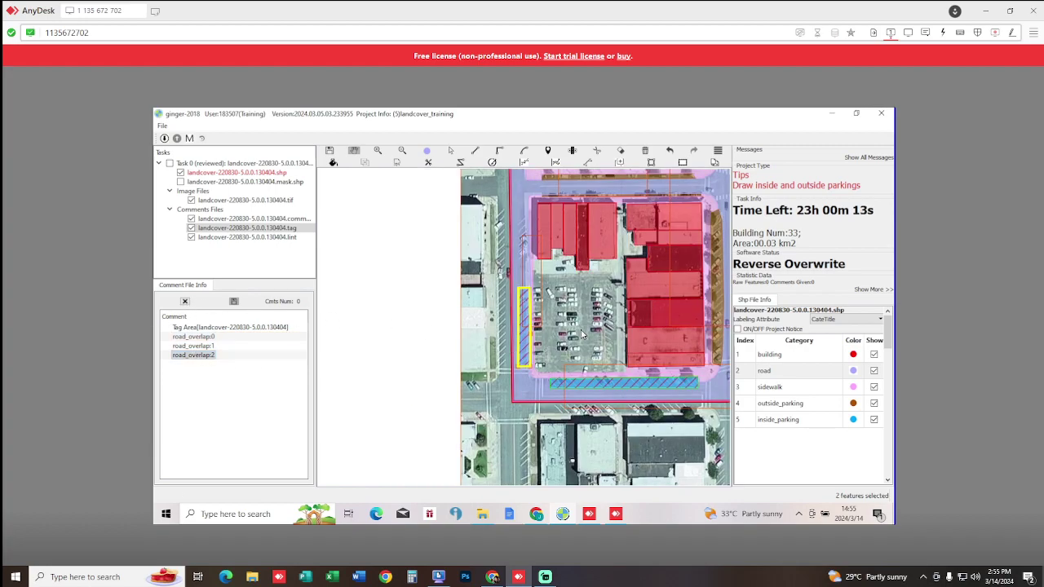
- Remove the inside_parking polygon from the strip beside the parking lot and merge the road strip beneath it into the surrounding road
{"action": "scroll", "coordinate": [461, 316], "scroll_direction": "up", "scroll_amount": 5}
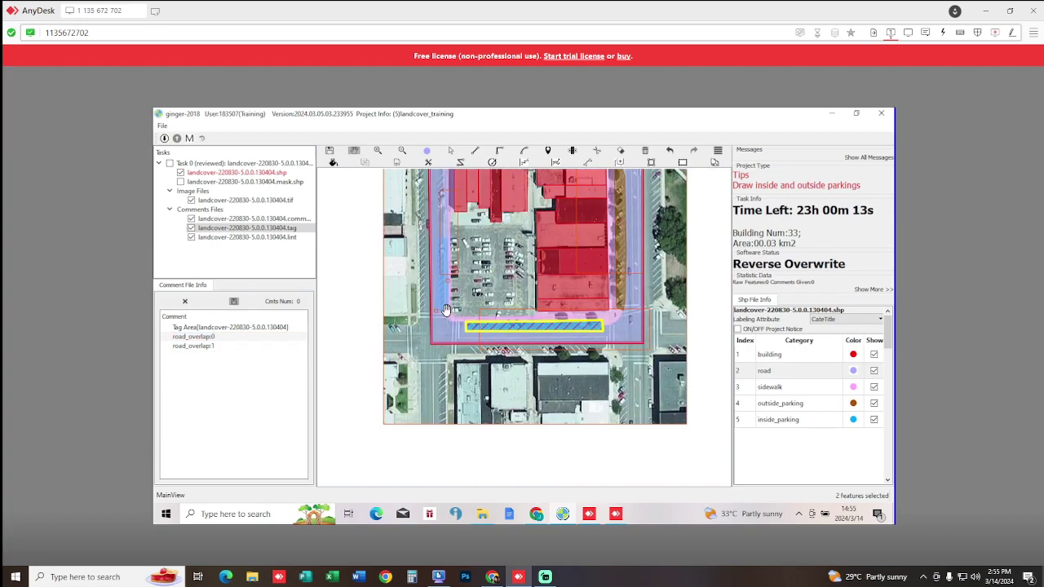
{"action": "left_click", "coordinate": [518, 325]}
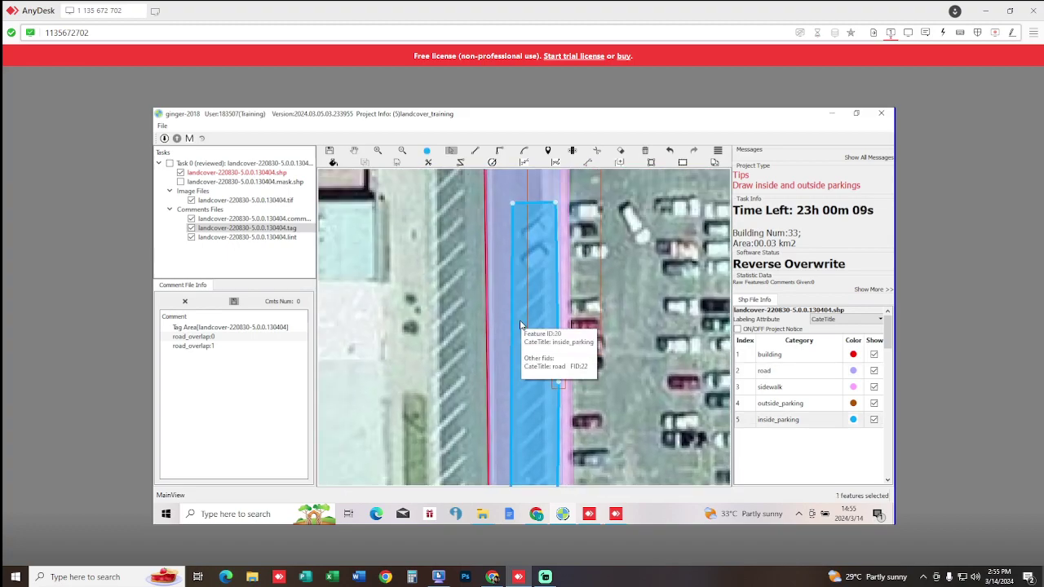
{"action": "left_click_drag", "start_coordinate": [509, 316], "coordinate": [498, 339]}
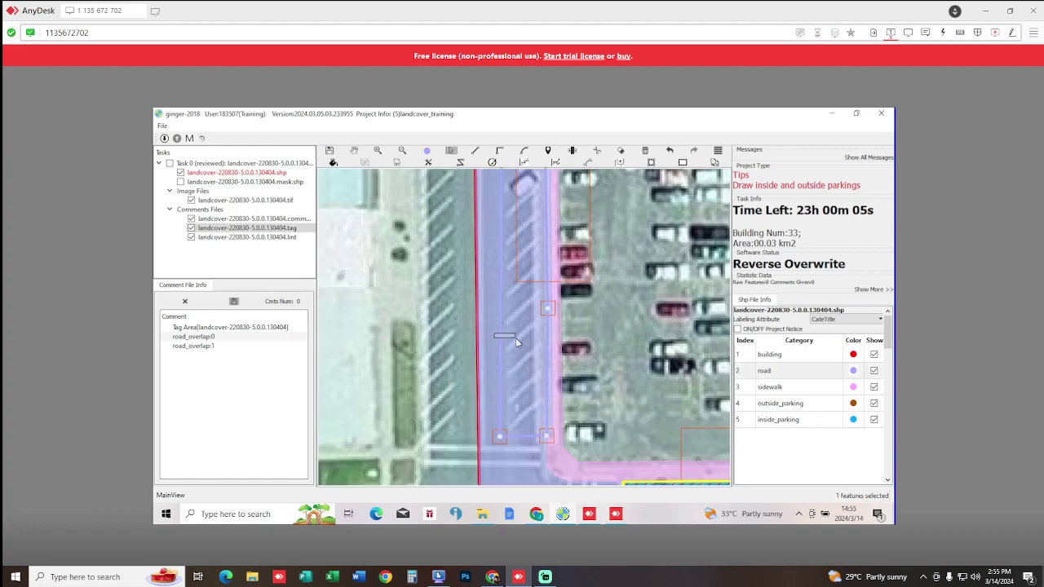
{"action": "left_click", "coordinate": [515, 337]}
- Redraw the road and sidewalk boundary beside the parking lot along a straight path about 89 m long, up to the sidewalk corner
{"action": "left_click_drag", "start_coordinate": [555, 470], "coordinate": [551, 431]}
{"action": "left_click", "coordinate": [549, 439]}
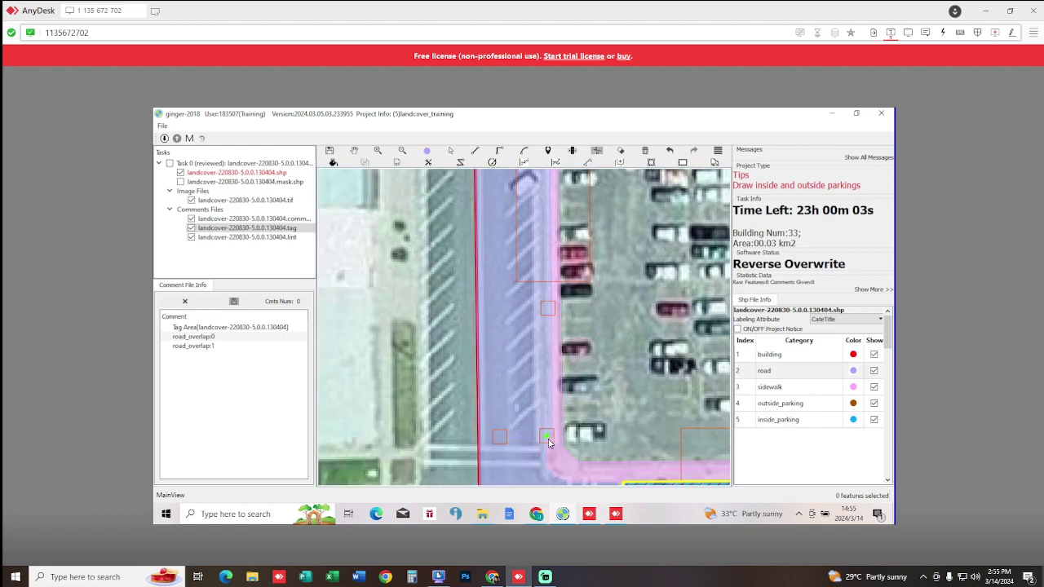
{"action": "left_click", "coordinate": [549, 439]}
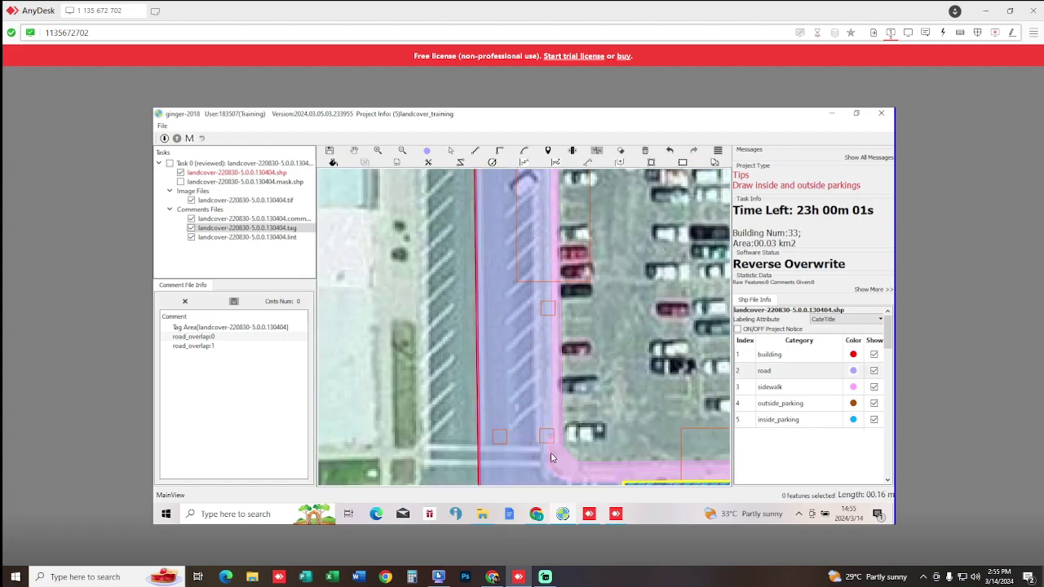
{"action": "left_click_drag", "start_coordinate": [523, 245], "coordinate": [514, 454]}
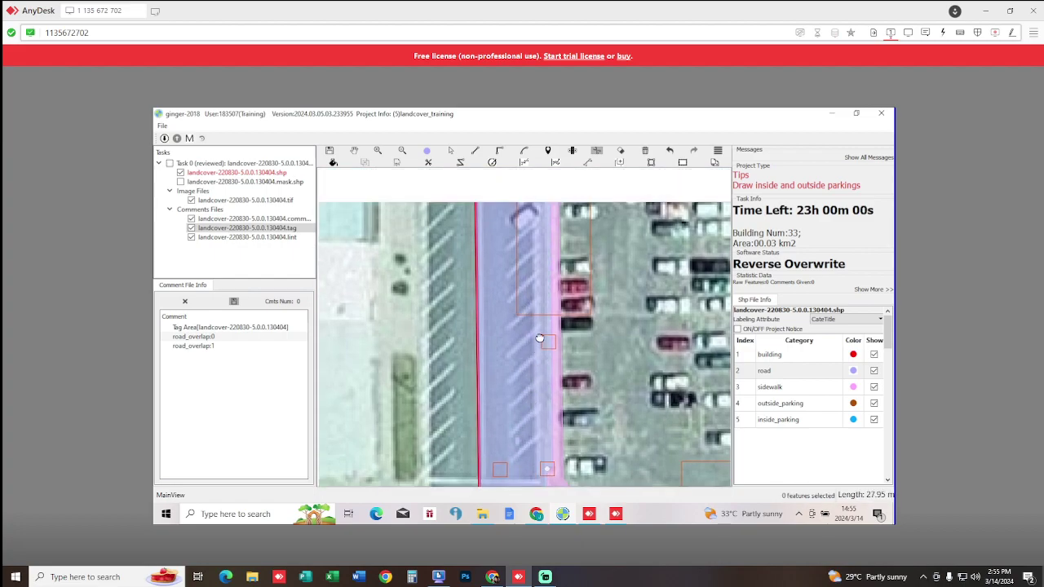
{"action": "scroll", "coordinate": [526, 303], "scroll_direction": "up", "scroll_amount": 5}
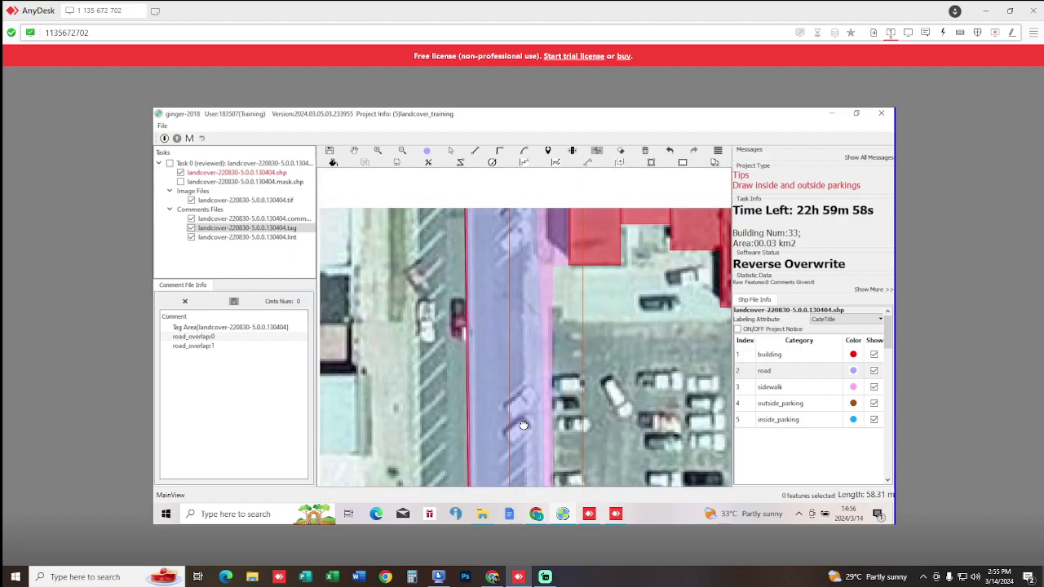
{"action": "scroll", "coordinate": [526, 300], "scroll_direction": "up", "scroll_amount": 2}
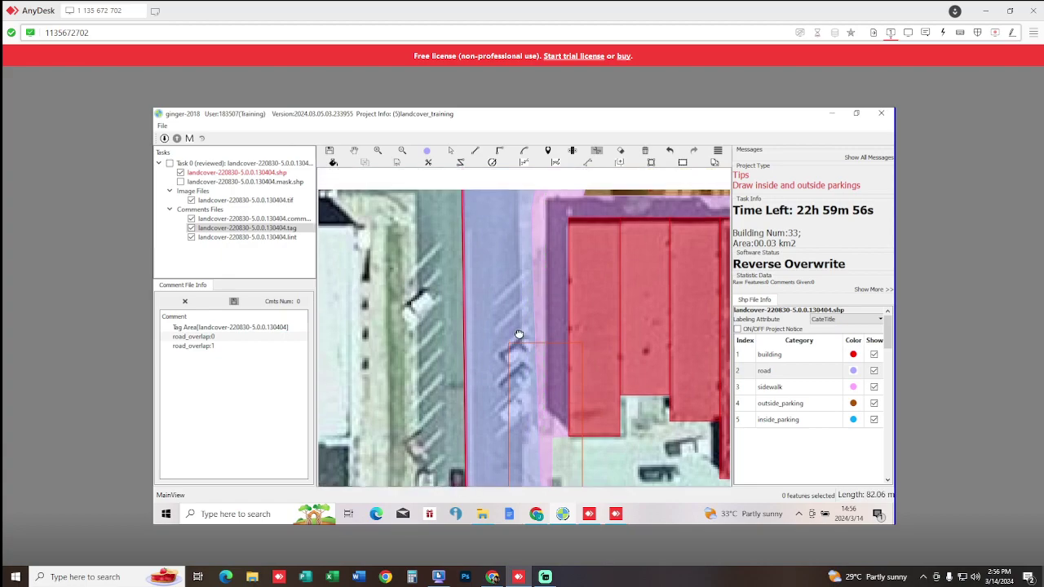
{"action": "left_click", "coordinate": [528, 287]}
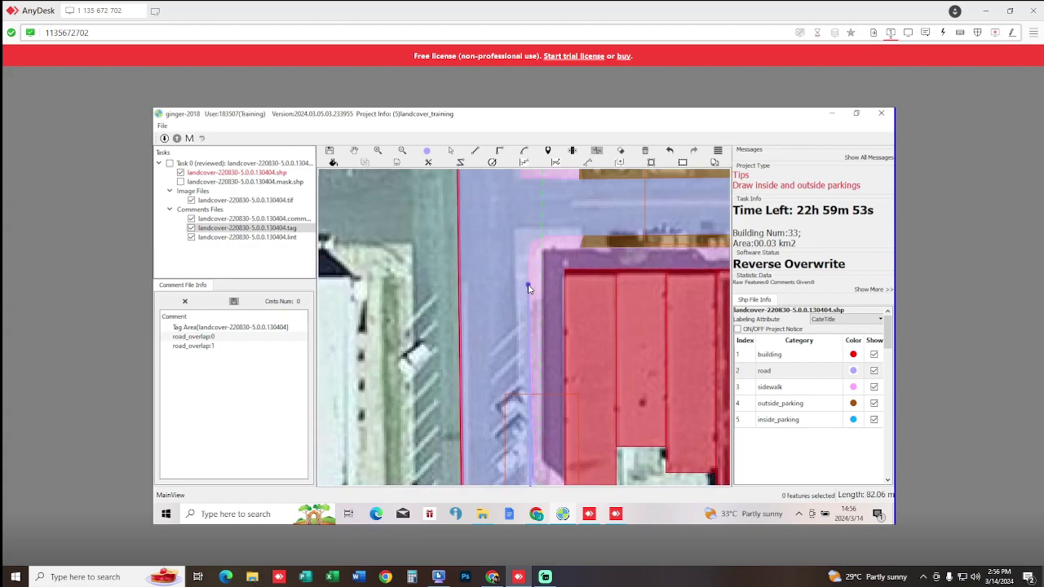
{"action": "scroll", "coordinate": [538, 408], "scroll_direction": "down", "scroll_amount": 8}
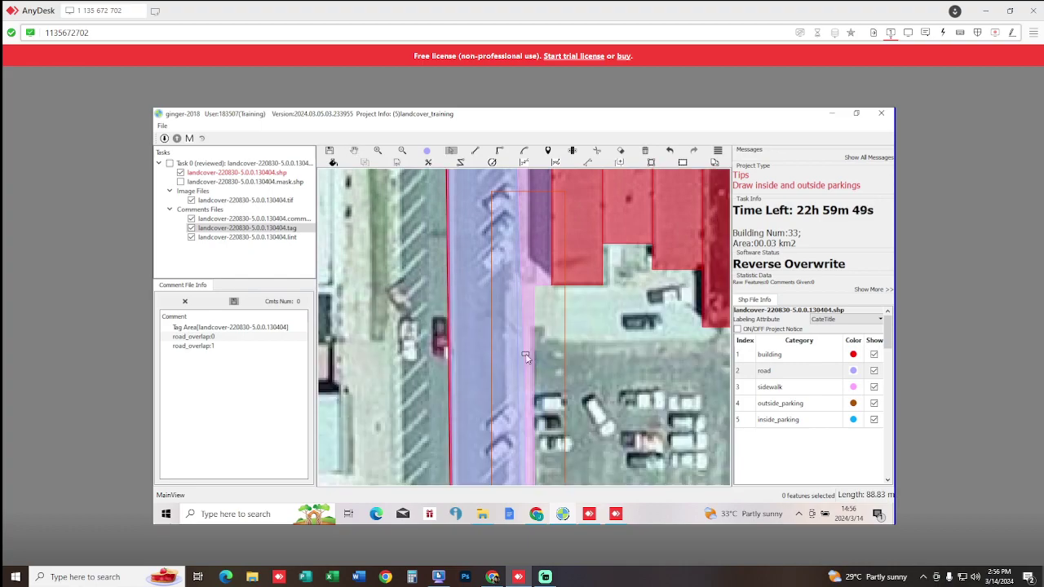
{"action": "left_click", "coordinate": [526, 359]}
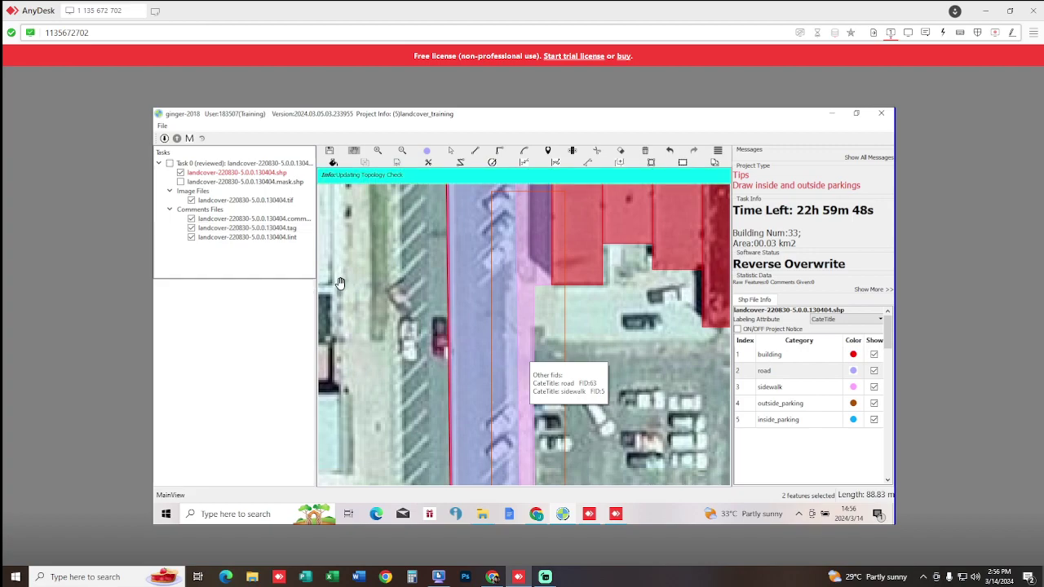
- Draw a strip polygon with slanted ends over the angled parking bays between the road and the parking lot's sidewalk
{"action": "scroll", "coordinate": [405, 299], "scroll_direction": "down", "scroll_amount": 3}
{"action": "left_click_drag", "start_coordinate": [508, 246], "coordinate": [528, 178]}
{"action": "scroll", "coordinate": [465, 310], "scroll_direction": "up", "scroll_amount": 3}
{"action": "mouse_move", "coordinate": [465, 311]}
{"action": "left_mouse_down"}
{"action": "mouse_move", "coordinate": [473, 257]}
{"action": "mouse_move", "coordinate": [510, 274]}
{"action": "left_mouse_up"}
{"action": "scroll", "coordinate": [484, 330], "scroll_direction": "down", "scroll_amount": 2}
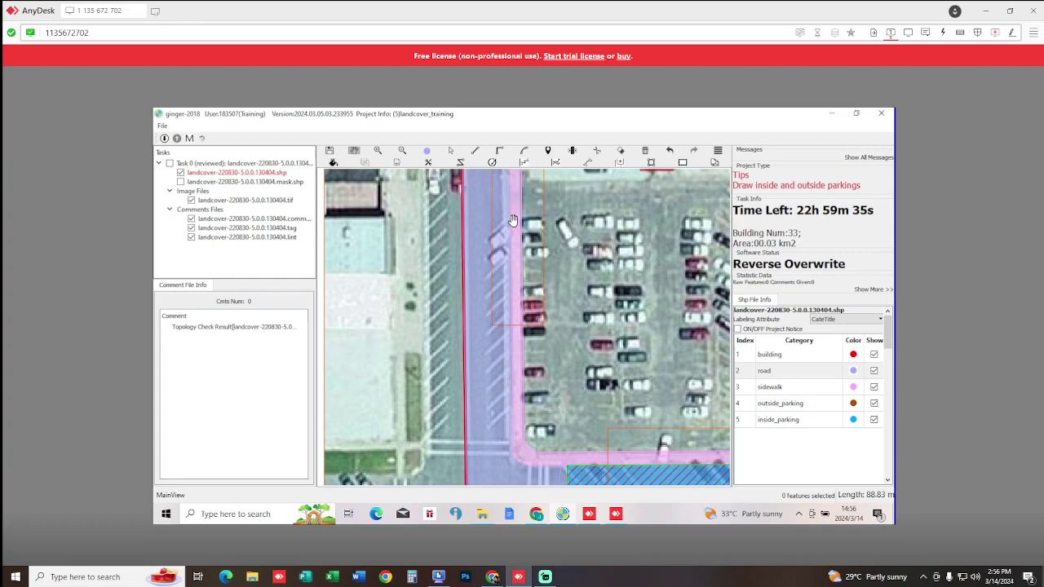
{"action": "scroll", "coordinate": [511, 223], "scroll_direction": "up", "scroll_amount": 1}
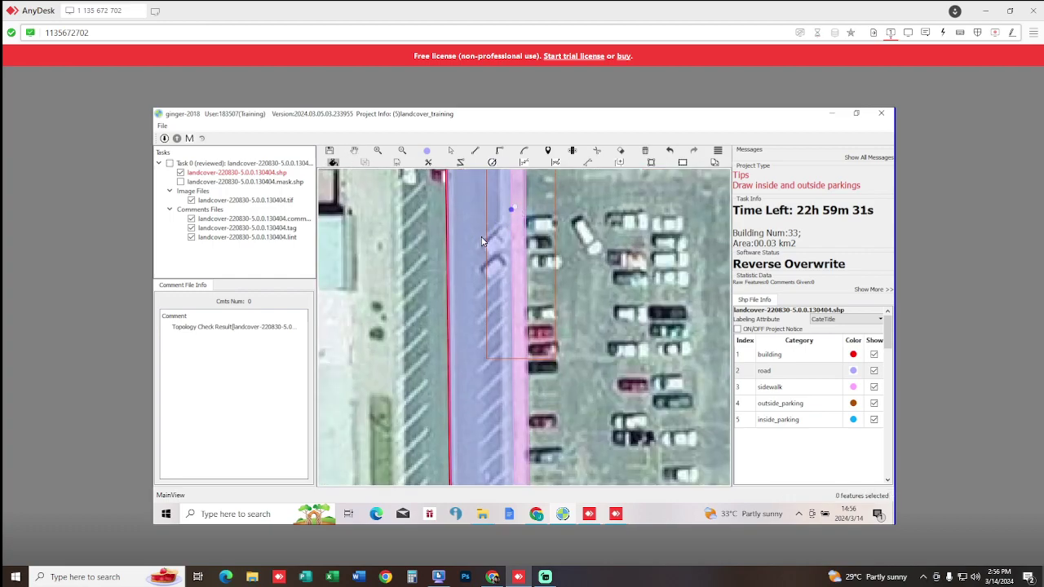
{"action": "left_click", "coordinate": [475, 367]}
{"action": "left_click_drag", "start_coordinate": [476, 367], "coordinate": [472, 188]}
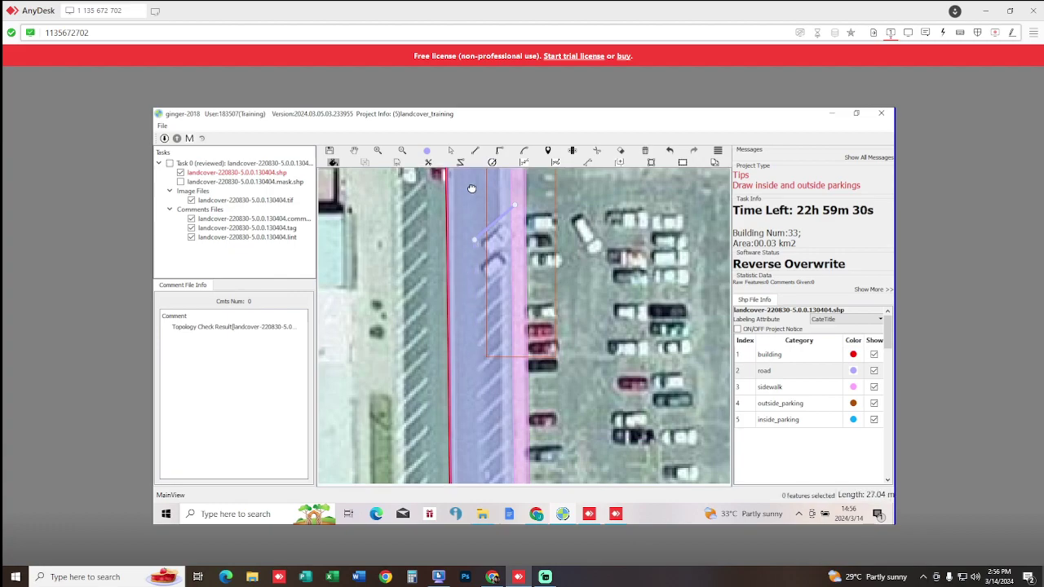
{"action": "left_click", "coordinate": [475, 327]}
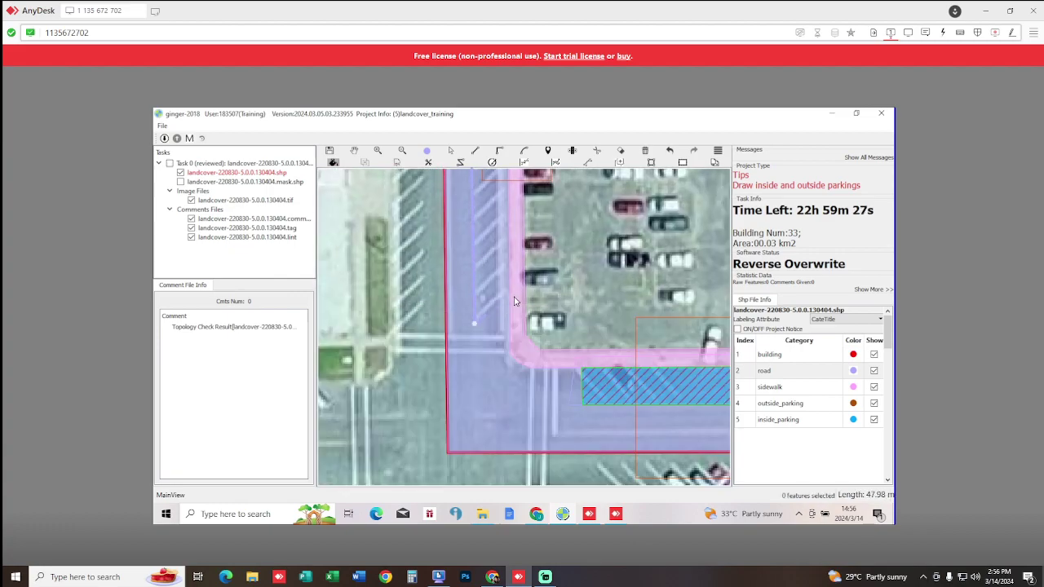
{"action": "right_click", "coordinate": [494, 253]}
{"action": "key", "text": "space"}
{"action": "left_click_drag", "start_coordinate": [572, 269], "coordinate": [575, 318]}
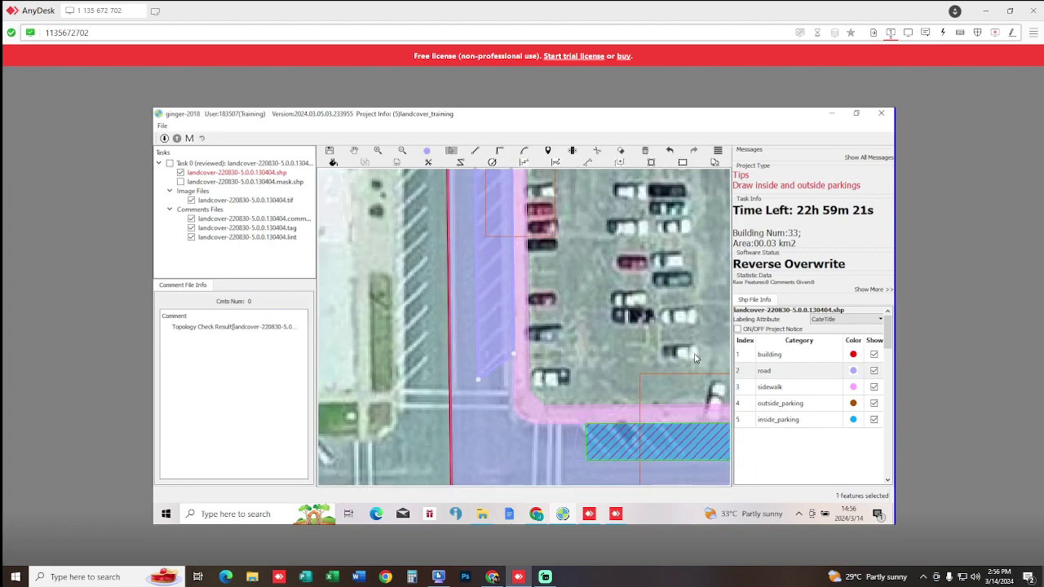
- Assign the inside_parking category to the new strip beside the parking lot and check the polygons overlapping it
{"action": "left_click", "coordinate": [776, 421]}
{"action": "left_click_drag", "start_coordinate": [583, 385], "coordinate": [590, 391]}
{"action": "scroll", "coordinate": [590, 391], "scroll_direction": "up", "scroll_amount": 2}
{"action": "left_click_drag", "start_coordinate": [477, 274], "coordinate": [524, 302]}
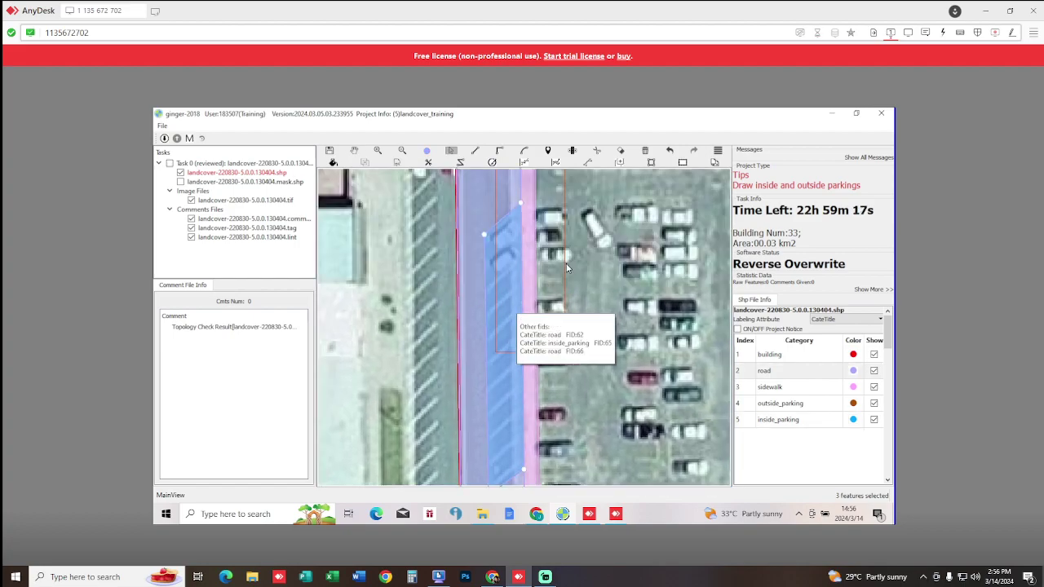
- Draw a second slanted strip over the angled bays beside the building north of the parking lot
{"action": "left_click_drag", "start_coordinate": [564, 262], "coordinate": [559, 396]}
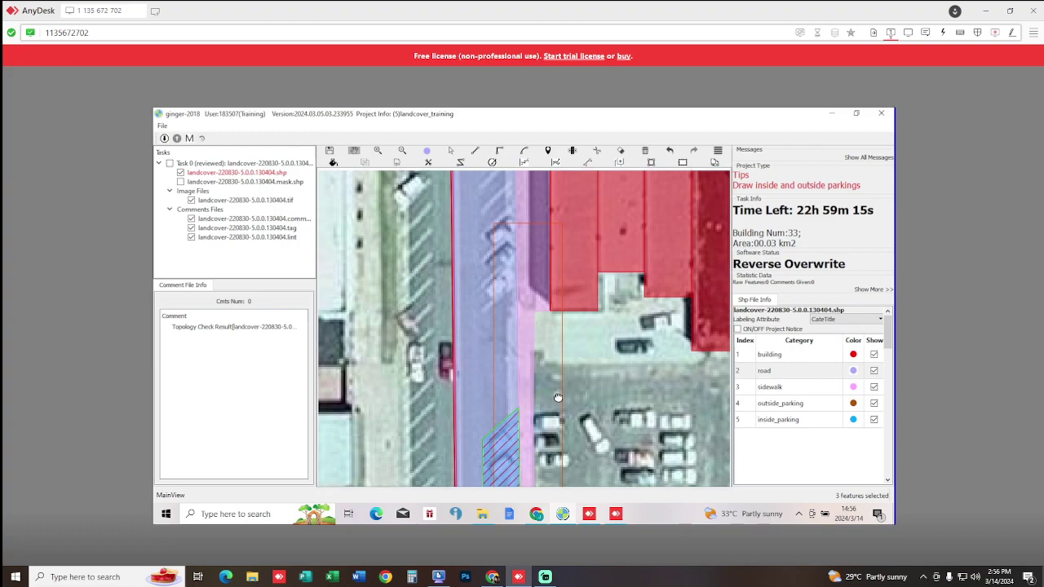
{"action": "key", "text": "Escape"}
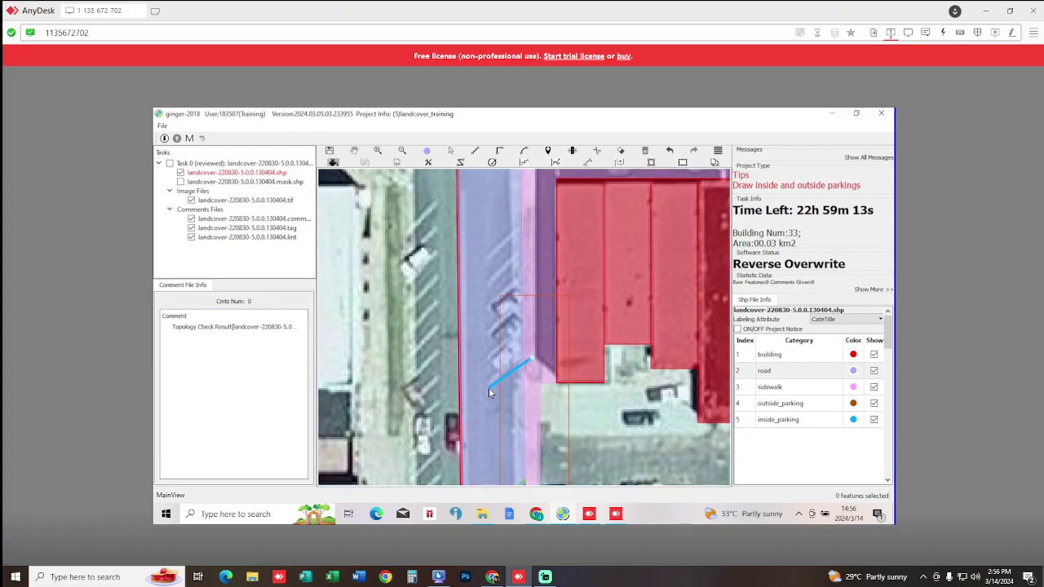
{"action": "left_click", "coordinate": [488, 389]}
{"action": "left_click", "coordinate": [487, 238]}
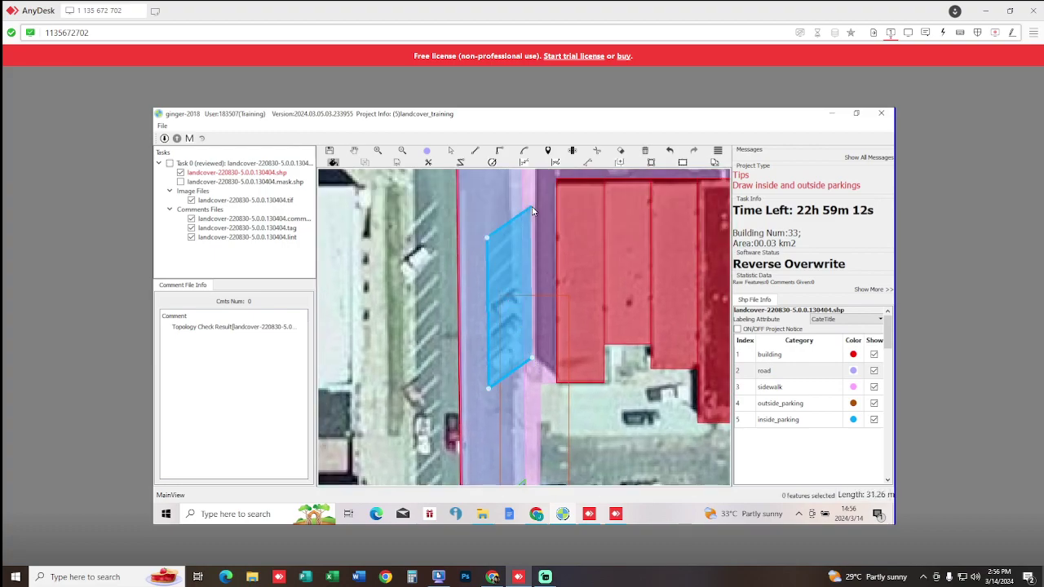
{"action": "left_click", "coordinate": [523, 267]}
{"action": "key", "text": "s"}
- Assign the inside_parking category to the strip beside the building and check it against the adjoining road and sidewalk
{"action": "left_click", "coordinate": [510, 271]}
{"action": "left_click", "coordinate": [776, 421]}
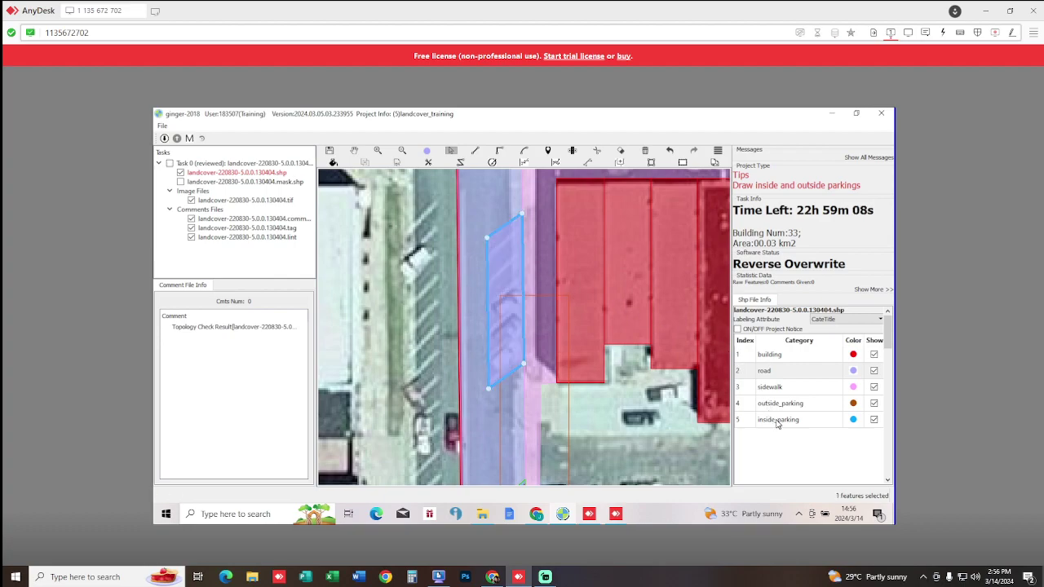
{"action": "left_click", "coordinate": [500, 271]}
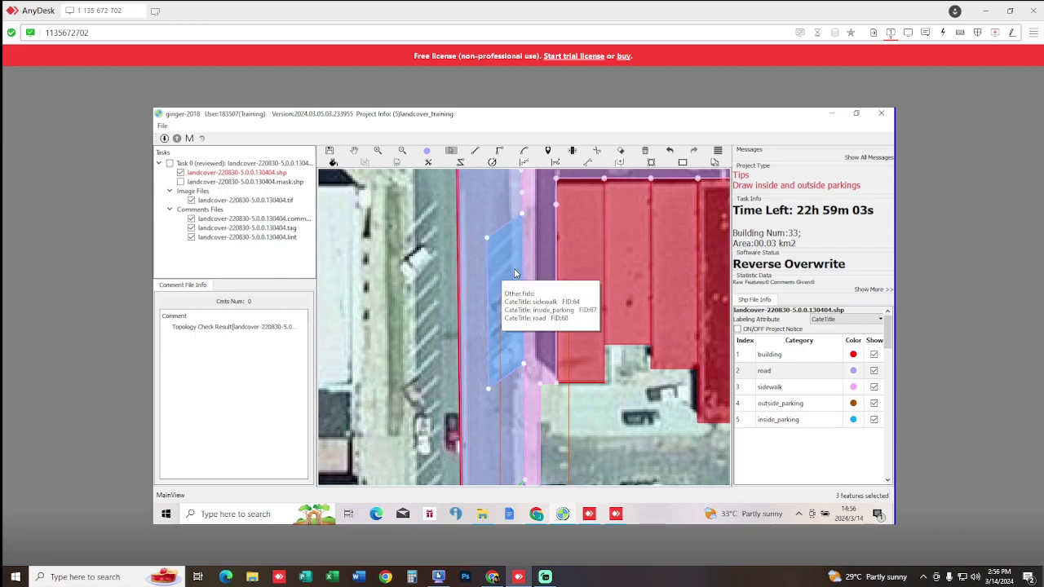
- Fill the sliver gap between the outside_parking strip and the northeast sidewalk corner with the road category and merge it into that parking strip
{"action": "scroll", "coordinate": [544, 316], "scroll_direction": "down", "scroll_amount": 5}
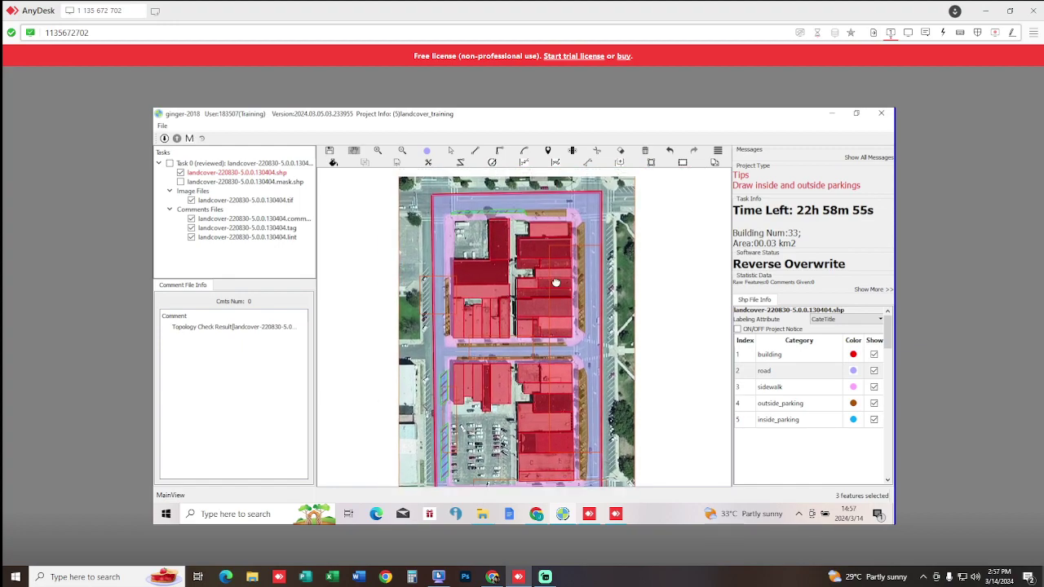
{"action": "scroll", "coordinate": [571, 287], "scroll_direction": "up", "scroll_amount": 3}
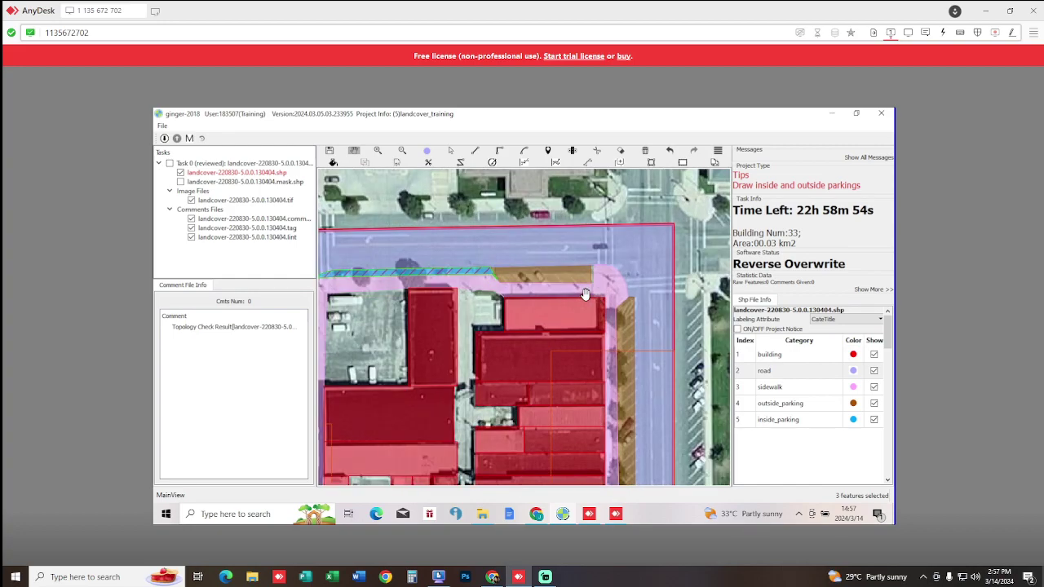
{"action": "scroll", "coordinate": [585, 295], "scroll_direction": "up", "scroll_amount": 2}
{"action": "scroll", "coordinate": [604, 261], "scroll_direction": "up", "scroll_amount": 4}
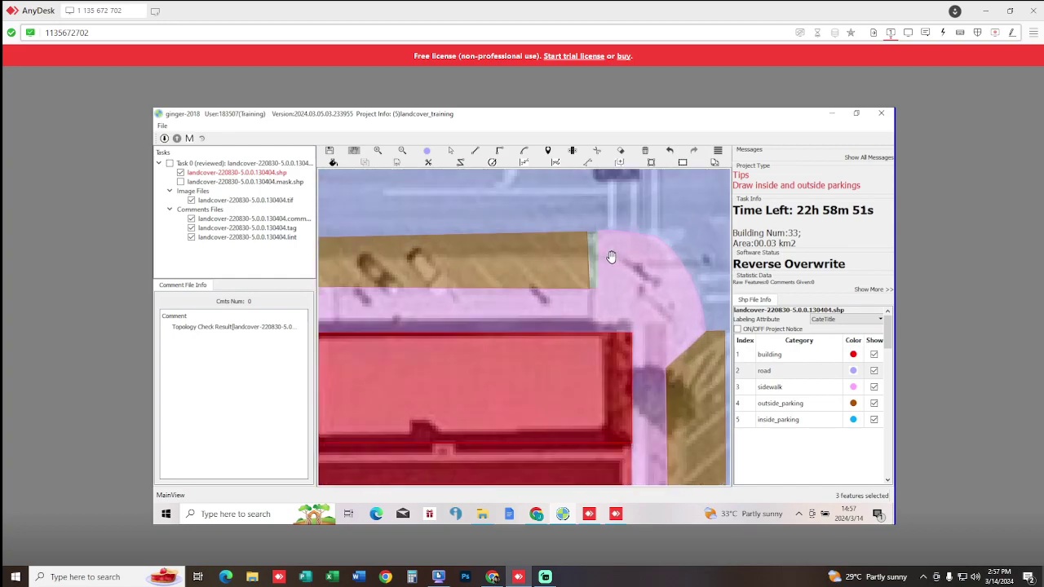
{"action": "key", "text": "s"}
{"action": "left_click_drag", "start_coordinate": [547, 234], "coordinate": [563, 236]}
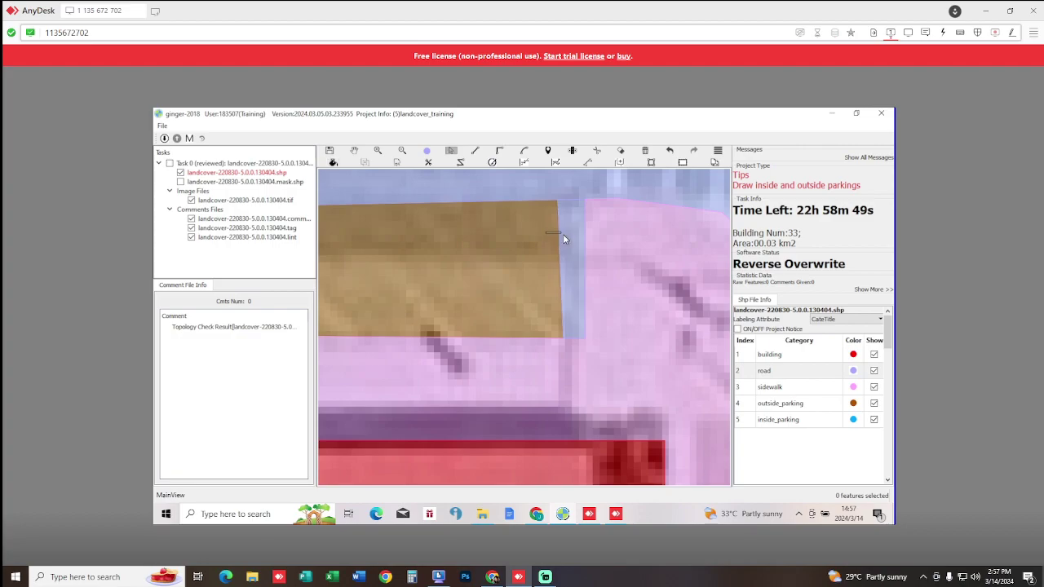
{"action": "scroll", "coordinate": [557, 280], "scroll_direction": "down", "scroll_amount": 2}
{"action": "scroll", "coordinate": [541, 313], "scroll_direction": "down", "scroll_amount": 1}
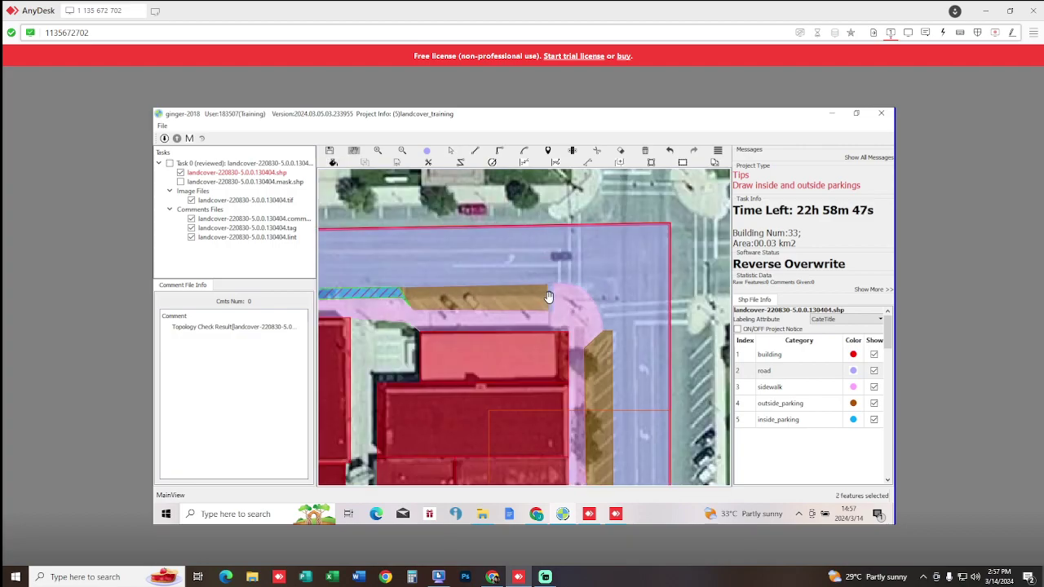
{"action": "scroll", "coordinate": [551, 286], "scroll_direction": "up", "scroll_amount": 5}
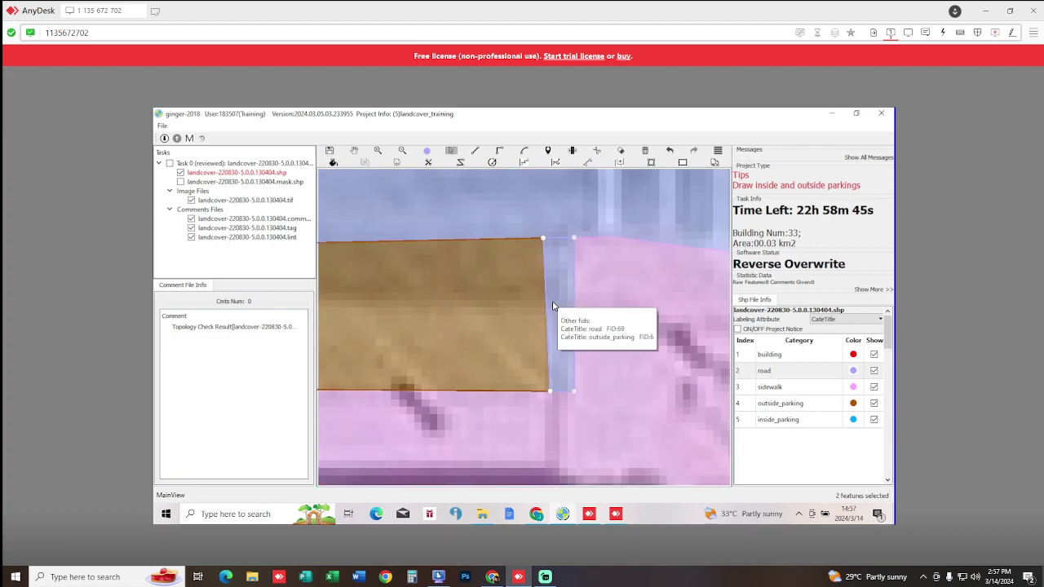
{"action": "scroll", "coordinate": [538, 318], "scroll_direction": "down", "scroll_amount": 3}
{"action": "scroll", "coordinate": [515, 343], "scroll_direction": "down", "scroll_amount": 2}
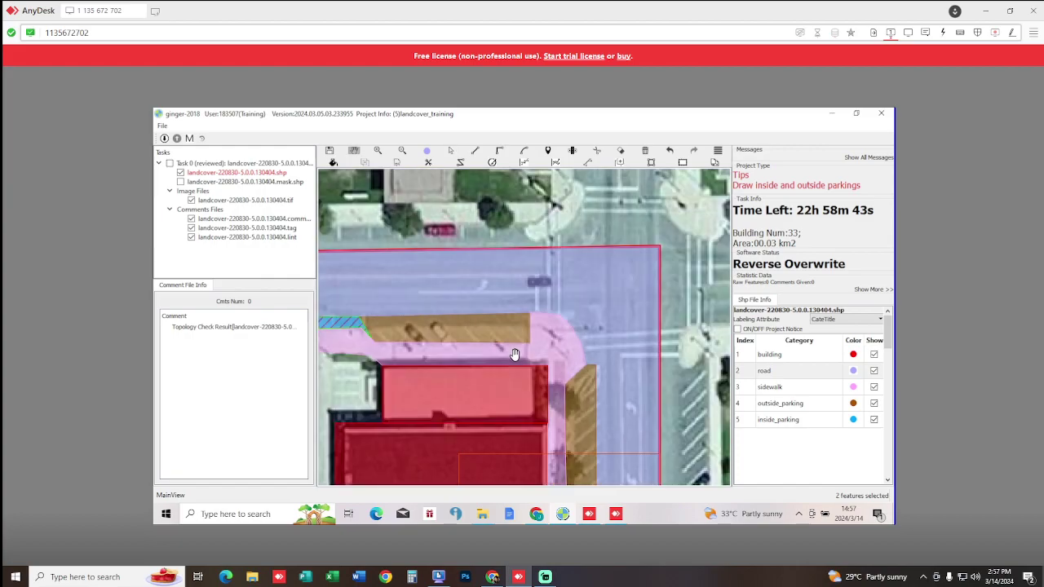
- Inspect the parking strips, sidewalks and roads along the east street and the middle cross street for remaining gaps or errors
{"action": "scroll", "coordinate": [508, 357], "scroll_direction": "down", "scroll_amount": 1}
{"action": "mouse_move", "coordinate": [508, 358]}
{"action": "left_mouse_down"}
{"action": "mouse_move", "coordinate": [487, 341]}
{"action": "mouse_move", "coordinate": [509, 245]}
{"action": "mouse_move", "coordinate": [522, 286]}
{"action": "left_mouse_up"}
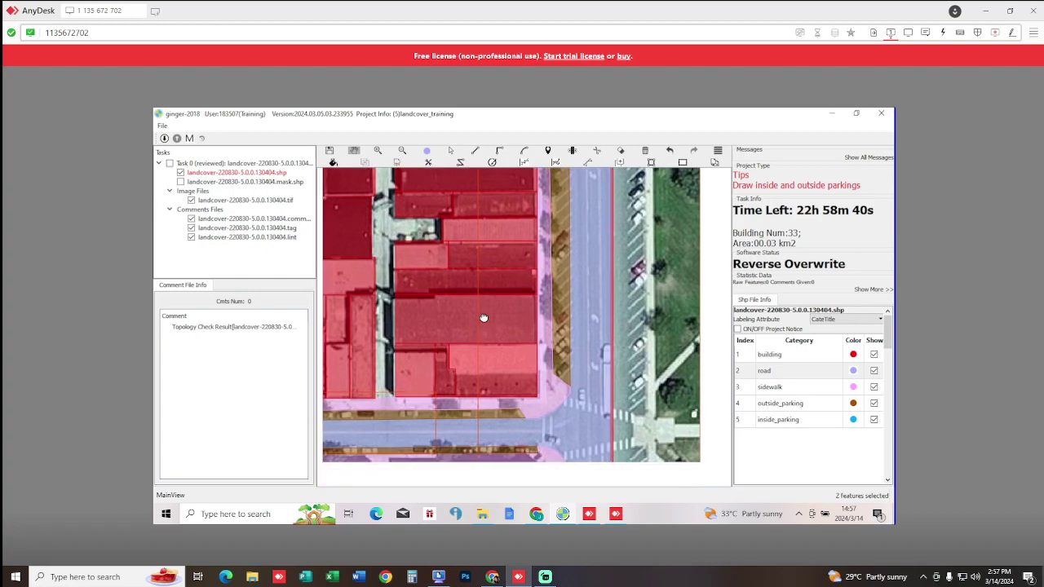
{"action": "left_click_drag", "start_coordinate": [481, 346], "coordinate": [514, 306]}
{"action": "left_click_drag", "start_coordinate": [463, 408], "coordinate": [571, 316]}
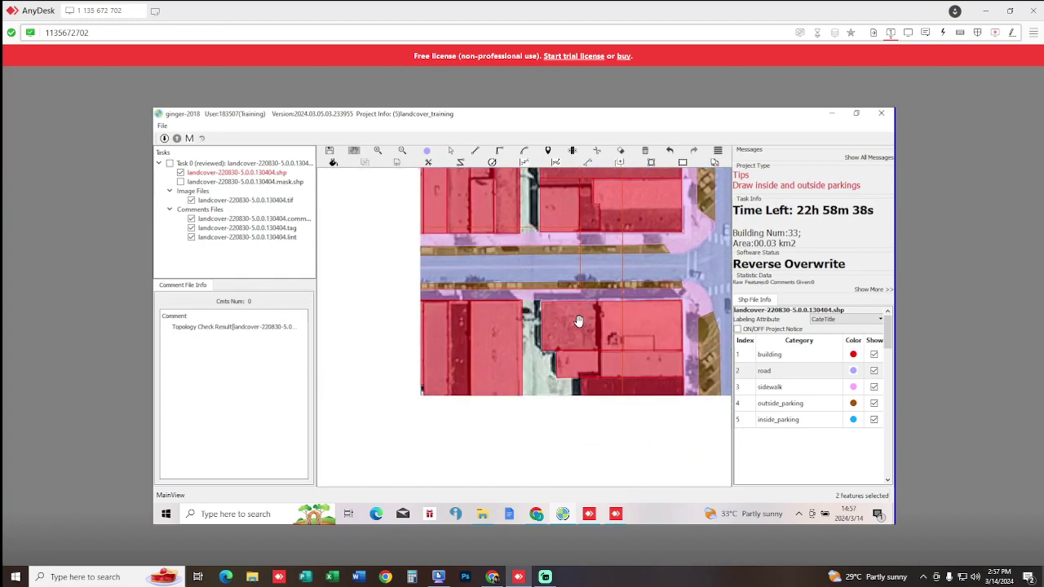
{"action": "scroll", "coordinate": [531, 276], "scroll_direction": "down", "scroll_amount": 1}
{"action": "mouse_move", "coordinate": [519, 289]}
{"action": "left_mouse_down"}
{"action": "mouse_move", "coordinate": [523, 279]}
{"action": "mouse_move", "coordinate": [492, 278]}
{"action": "mouse_move", "coordinate": [462, 292]}
{"action": "mouse_move", "coordinate": [491, 286]}
{"action": "mouse_move", "coordinate": [512, 310]}
{"action": "mouse_move", "coordinate": [536, 317]}
{"action": "left_mouse_up"}
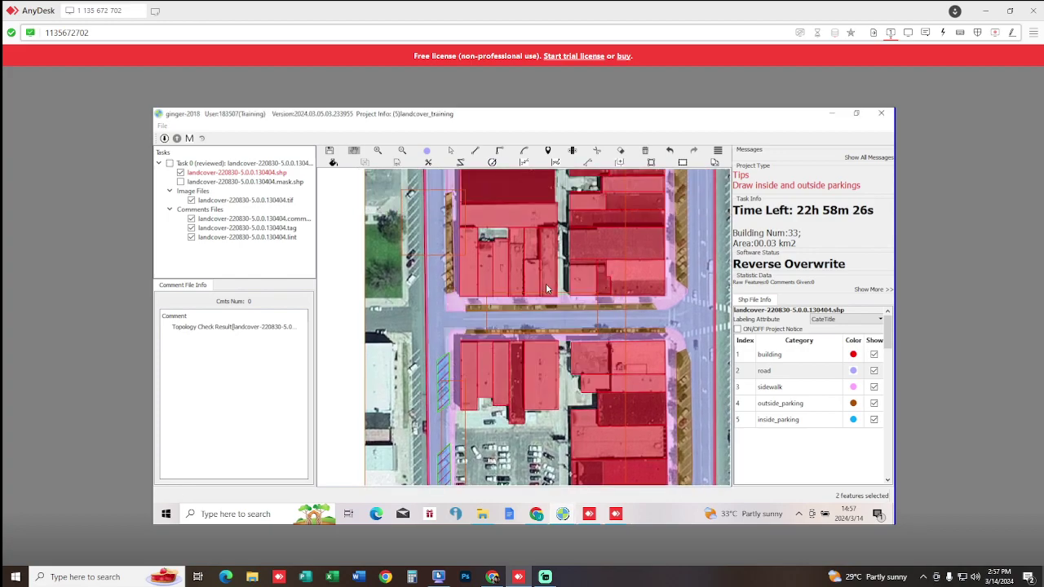
- Go through the three OutsideParking and two InsideParking review comments and check the marked area of each on the map
{"action": "left_click", "coordinate": [209, 337]}
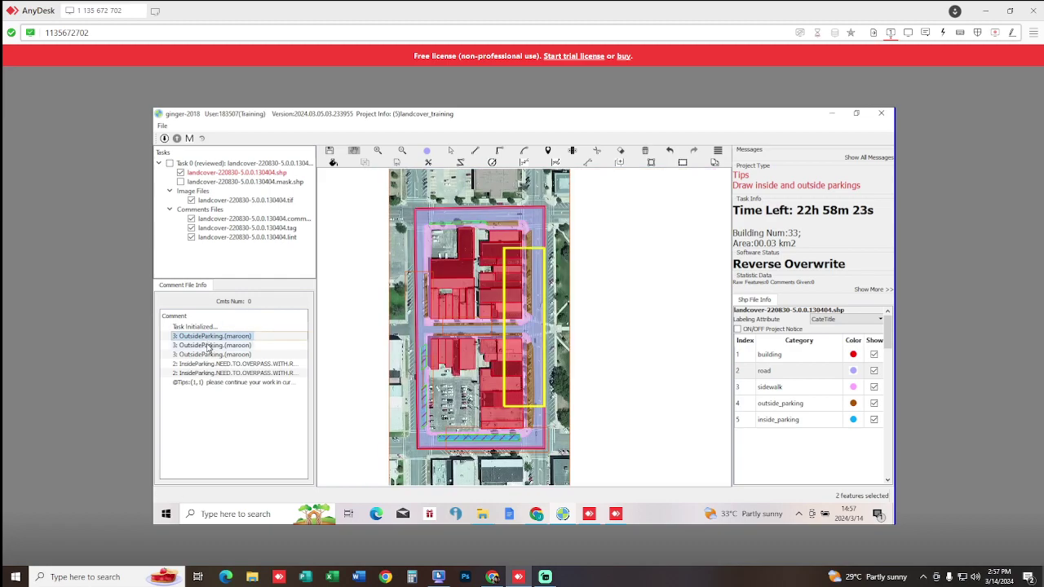
{"action": "left_click", "coordinate": [210, 347]}
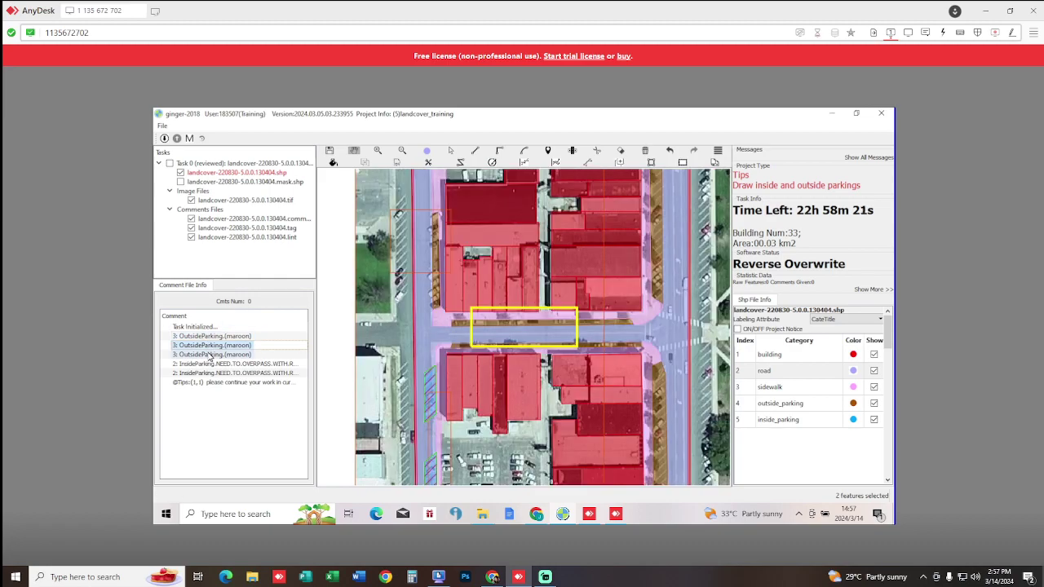
{"action": "left_click", "coordinate": [210, 355]}
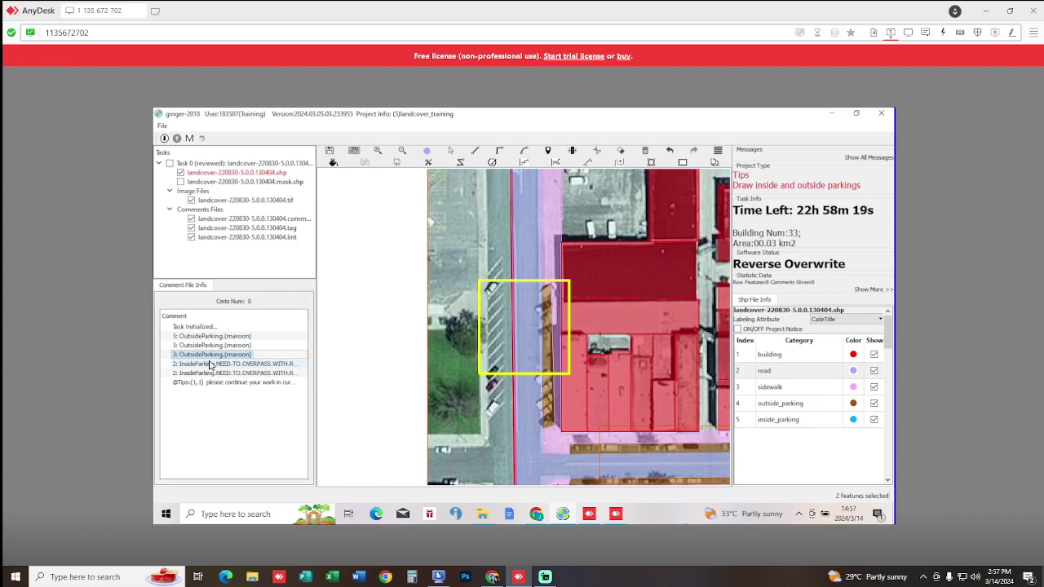
{"action": "left_click", "coordinate": [211, 363]}
{"action": "left_click", "coordinate": [210, 355]}
{"action": "left_click", "coordinate": [240, 364]}
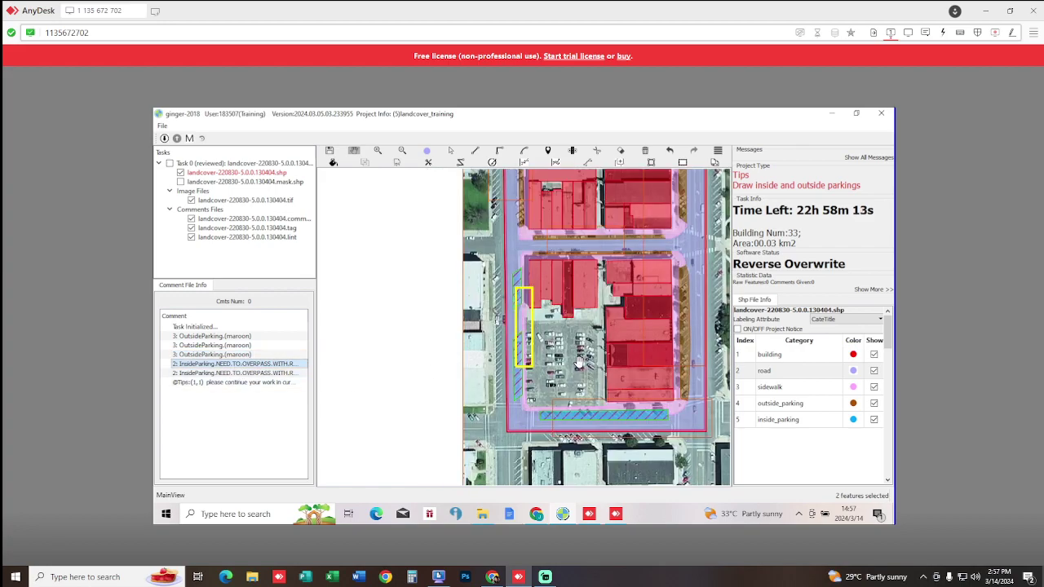
{"action": "left_click", "coordinate": [215, 373]}
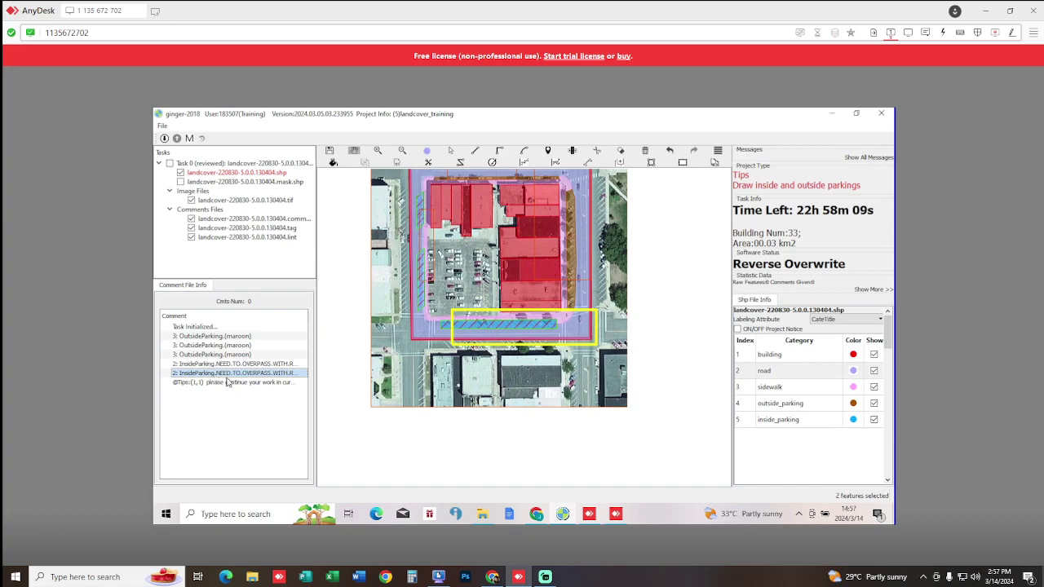